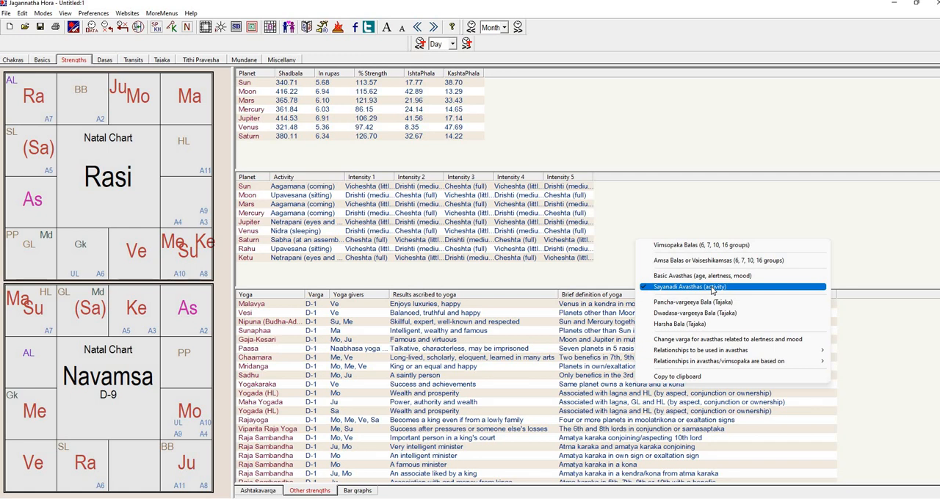
Show the Sayanadi Avasthas (activity) table among the chart's other strengths
{"action": "left_click", "coordinate": [711, 288]}
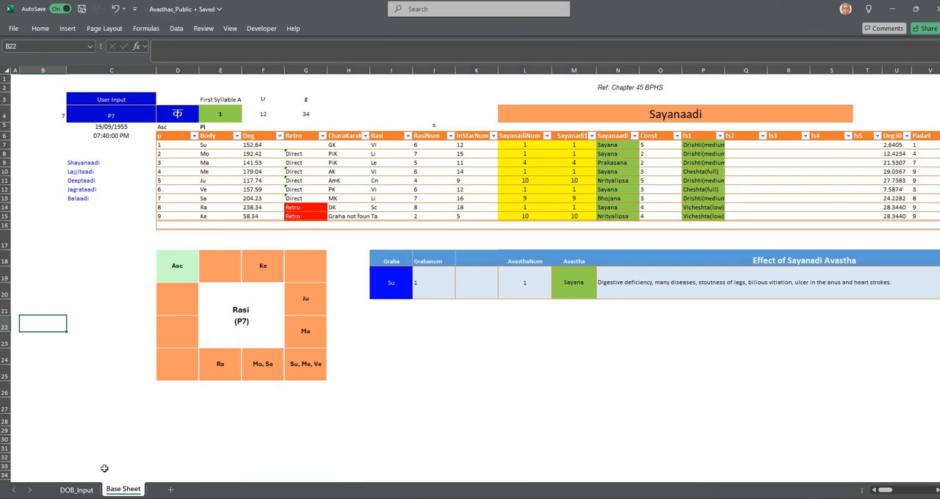
Switch to the Avasthas_Public workbook's DOB_Input sheet in Excel and check the selected ayanamsa
{"action": "left_click", "coordinate": [77, 490]}
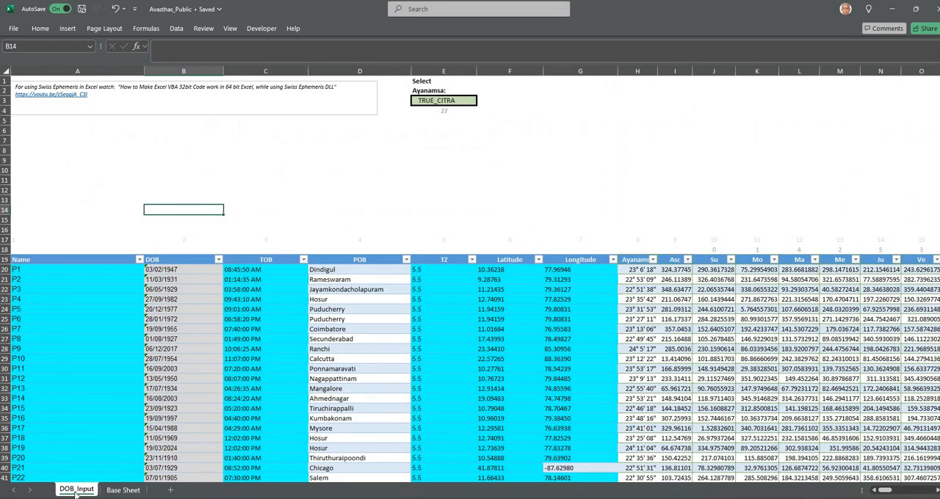
{"action": "left_click", "coordinate": [452, 101]}
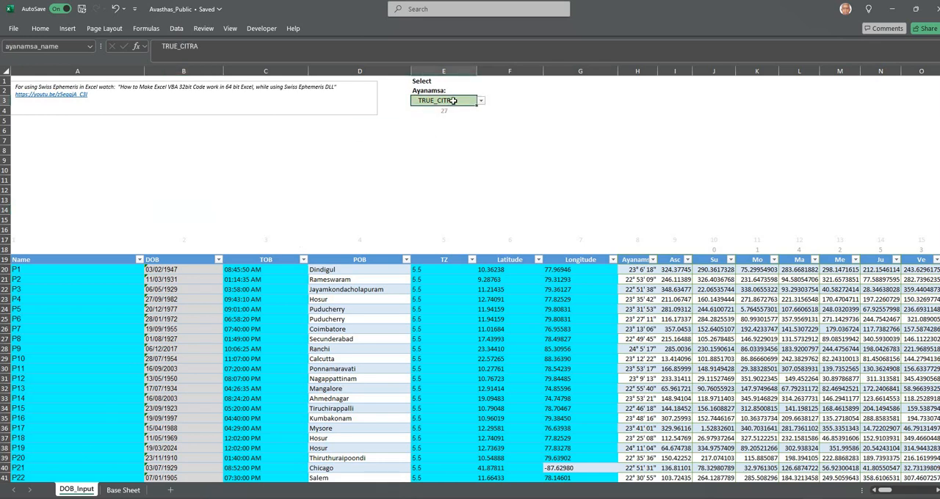
{"action": "left_click", "coordinate": [447, 139]}
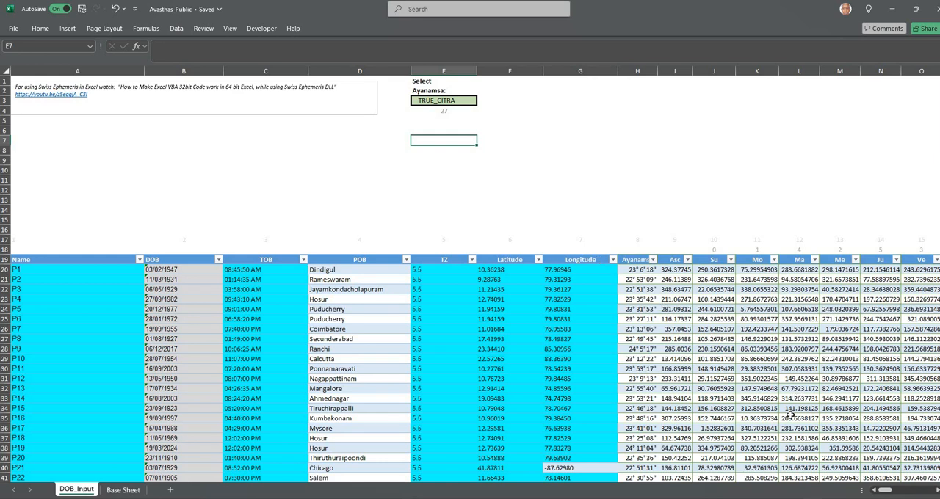
Examine the Birth Ghati column at the far end of the DOB_Input table and the formula in its first row
{"action": "left_click_drag", "start_coordinate": [886, 491], "coordinate": [936, 492]}
{"action": "left_click", "coordinate": [795, 261]}
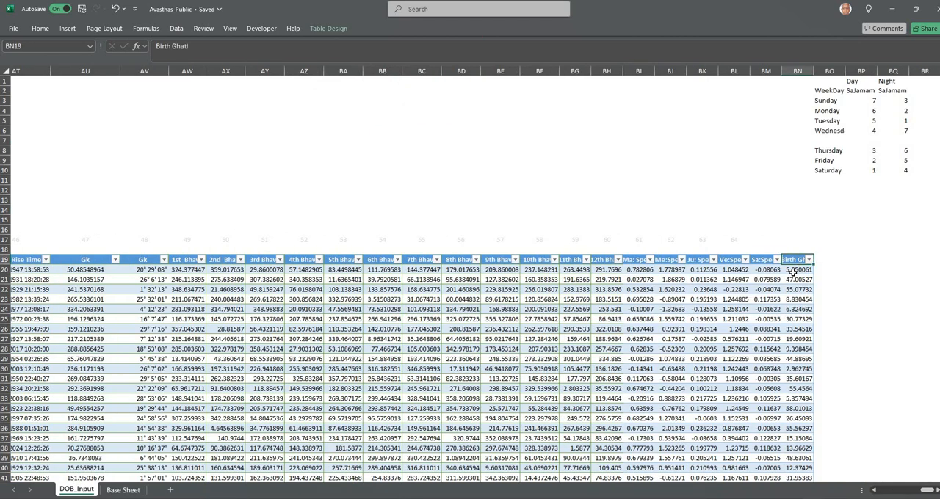
{"action": "left_click", "coordinate": [794, 271]}
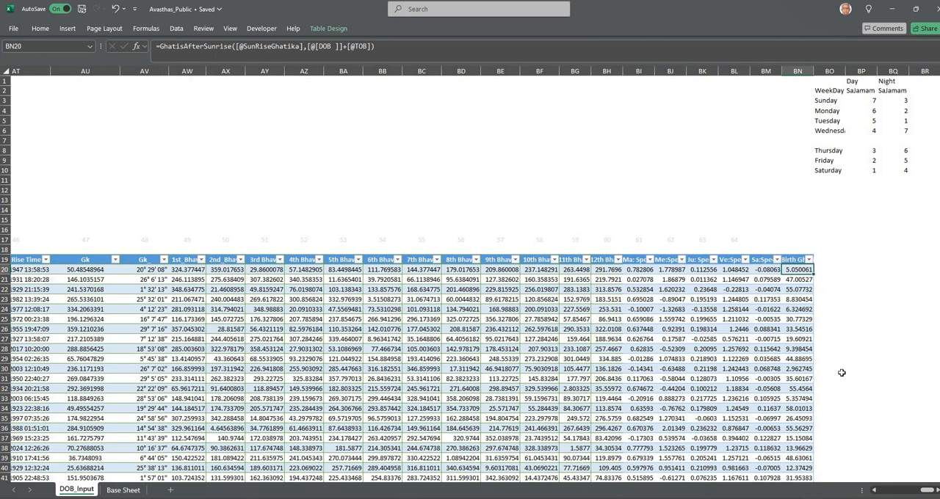
On the Base Sheet, set the User Input chart to P9
{"action": "left_click", "coordinate": [122, 491]}
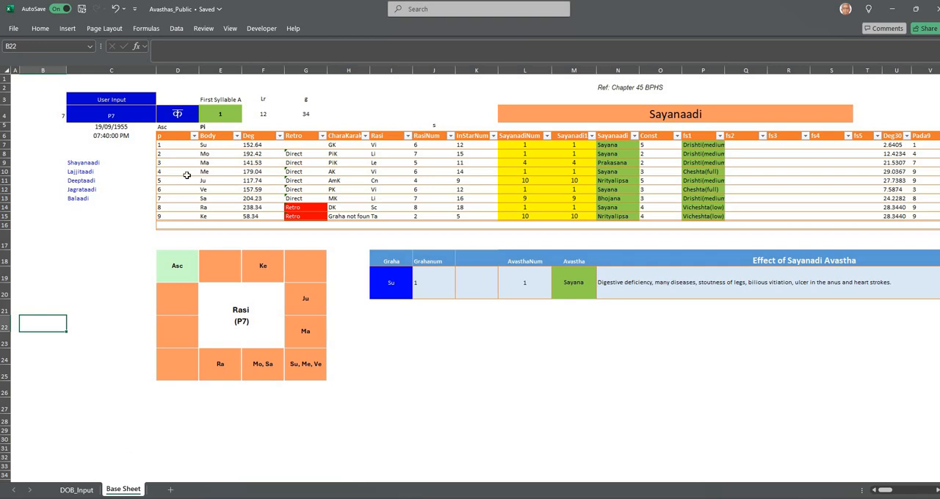
{"action": "left_click", "coordinate": [121, 116]}
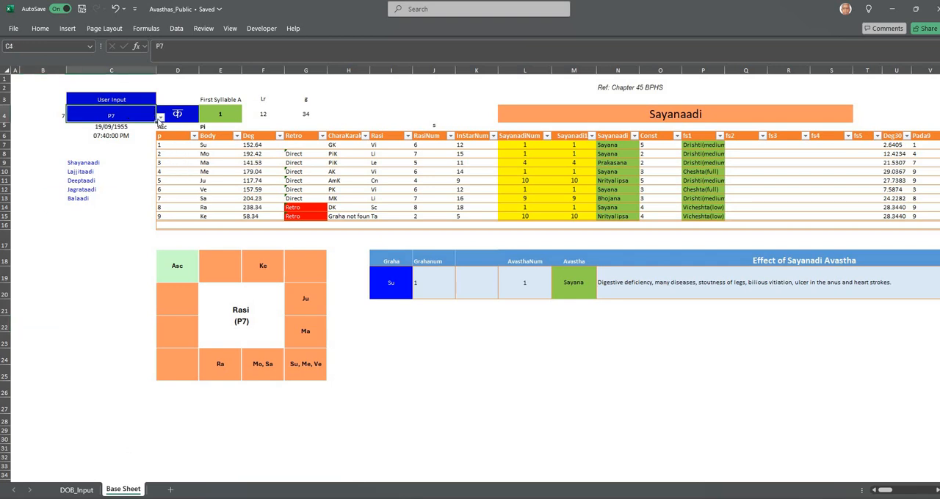
{"action": "left_click", "coordinate": [158, 118]}
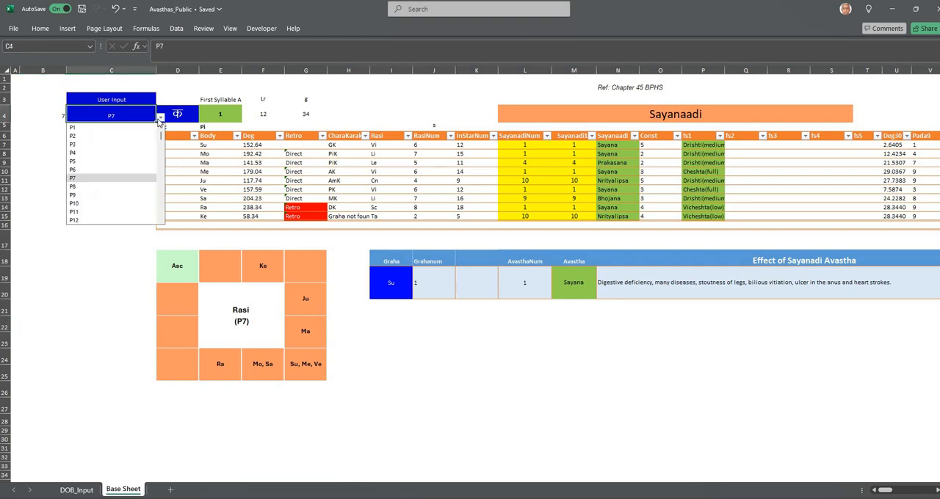
{"action": "left_click", "coordinate": [122, 194]}
{"action": "left_click", "coordinate": [70, 291]}
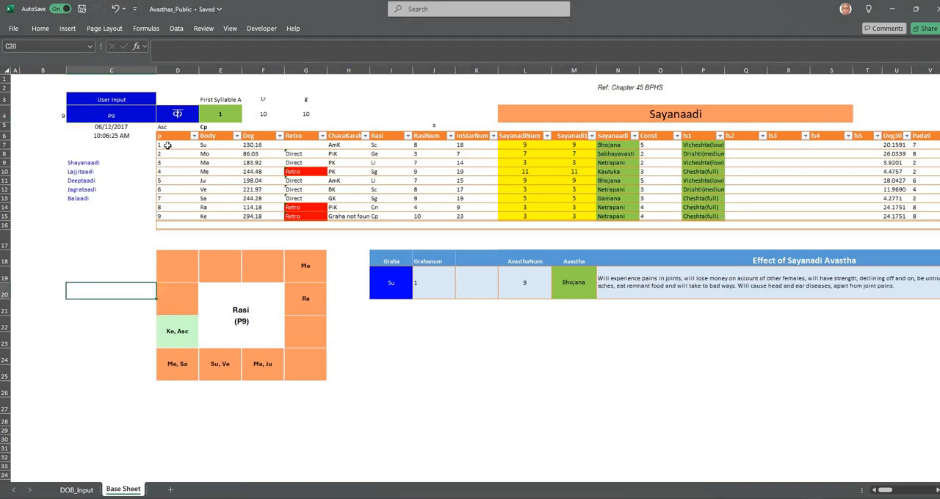
Check the first-syllable selector beside the User Input and the Graha selector of the Sayanadi effect table
{"action": "left_click", "coordinate": [179, 116]}
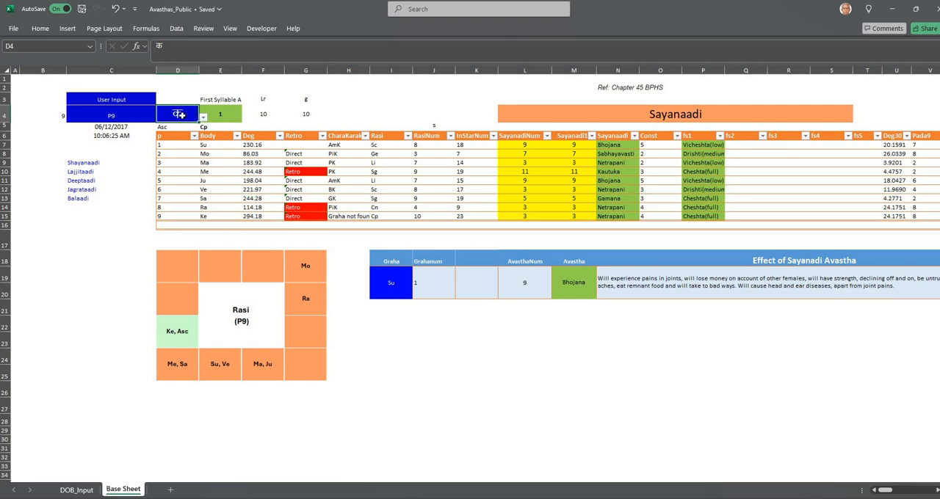
{"action": "left_click", "coordinate": [203, 117]}
{"action": "left_click", "coordinate": [204, 118]}
{"action": "left_click", "coordinate": [373, 401]}
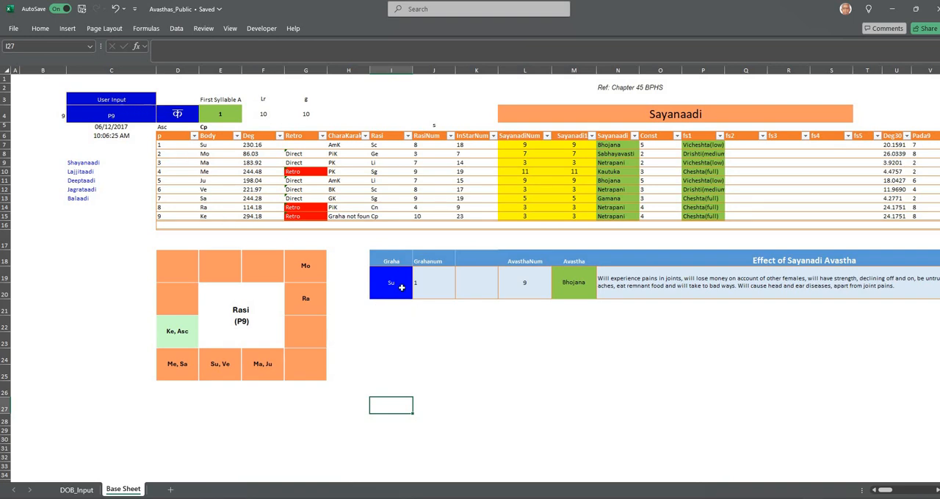
{"action": "left_click", "coordinate": [399, 384]}
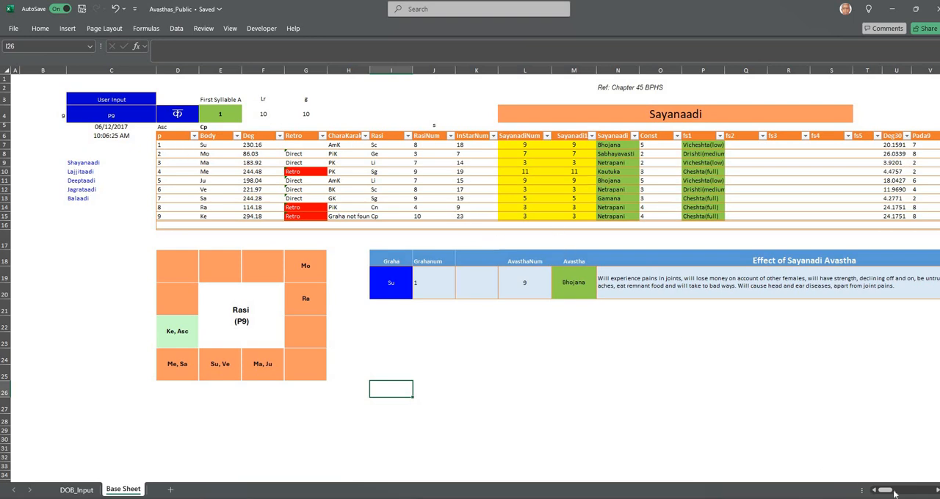
Review the Base Sheet's Baaladi, Jagradadi, Deeptaadi and Lajjitaadi columns and its planet relationship tables, and return to the sheet's first columns
{"action": "left_click_drag", "start_coordinate": [886, 493], "coordinate": [905, 493]}
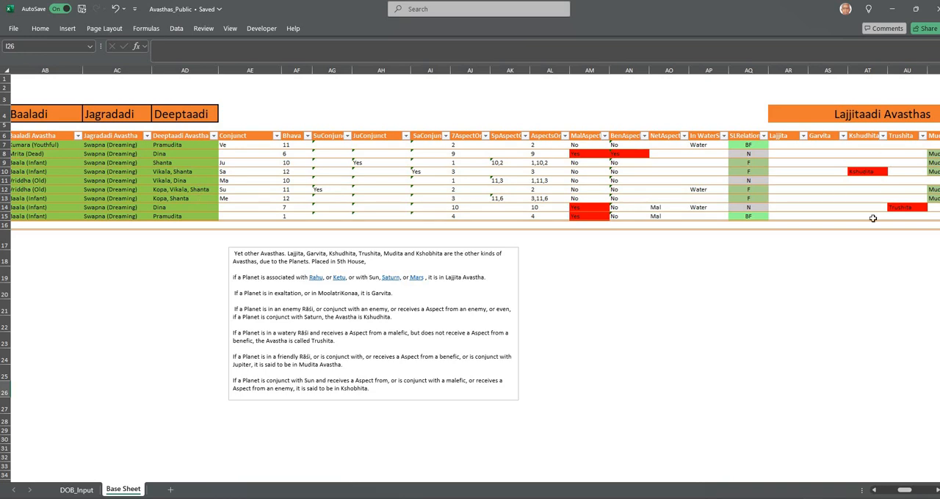
{"action": "left_click_drag", "start_coordinate": [906, 492], "coordinate": [916, 491]}
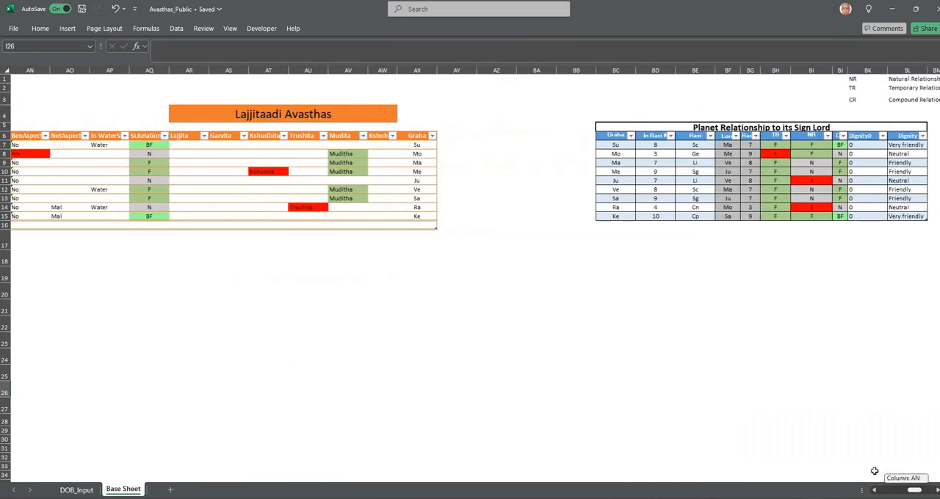
{"action": "left_click_drag", "start_coordinate": [874, 471], "coordinate": [870, 463]}
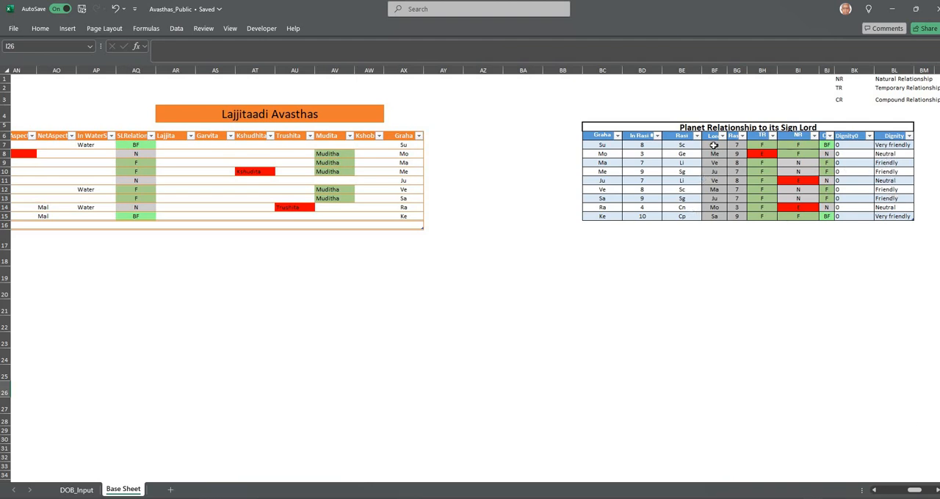
{"action": "left_click_drag", "start_coordinate": [914, 492], "coordinate": [925, 492]}
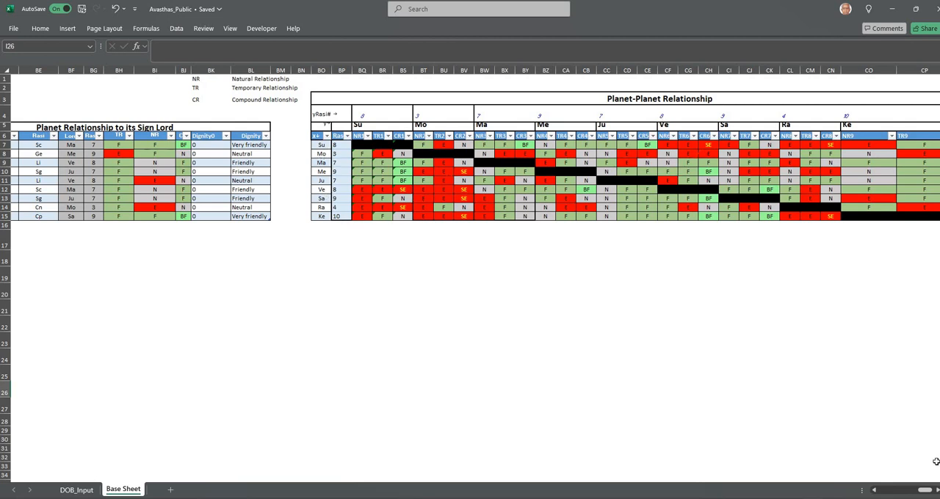
{"action": "left_click_drag", "start_coordinate": [925, 492], "coordinate": [929, 493]}
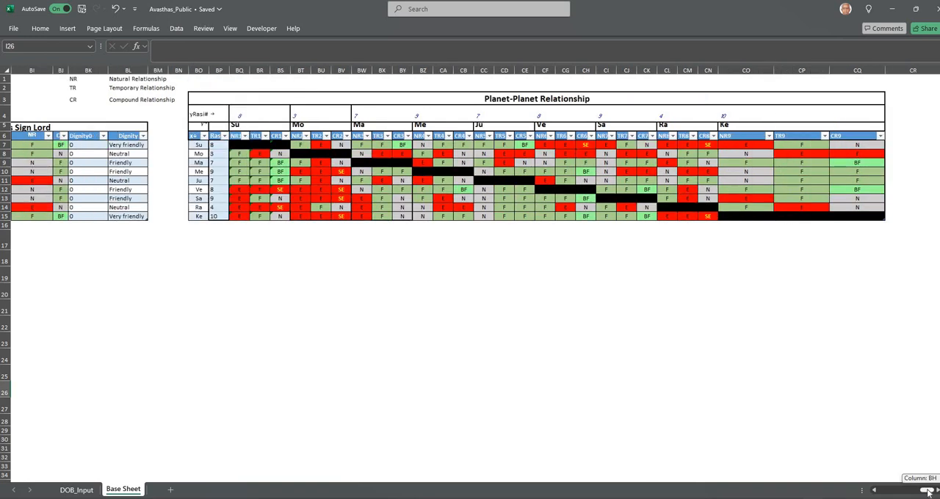
{"action": "left_click_drag", "start_coordinate": [929, 493], "coordinate": [895, 490]}
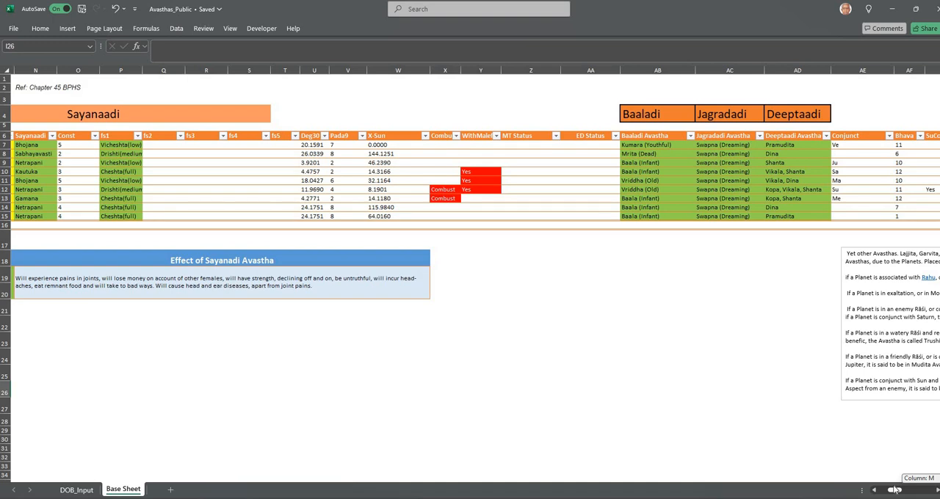
{"action": "left_click_drag", "start_coordinate": [895, 489], "coordinate": [884, 490]}
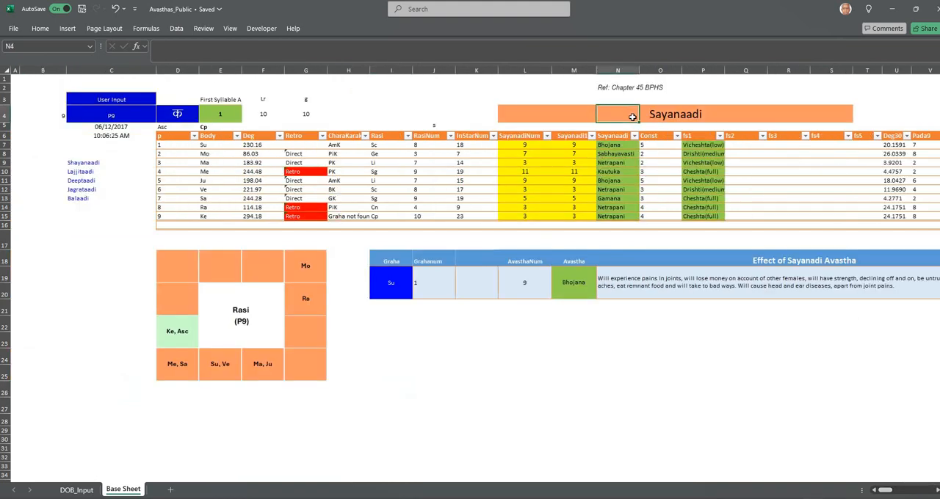
Check the Sayanaadi chapter reference and trace the cells used by the SayanadiNum formula in the Su row
{"action": "left_click", "coordinate": [598, 89]}
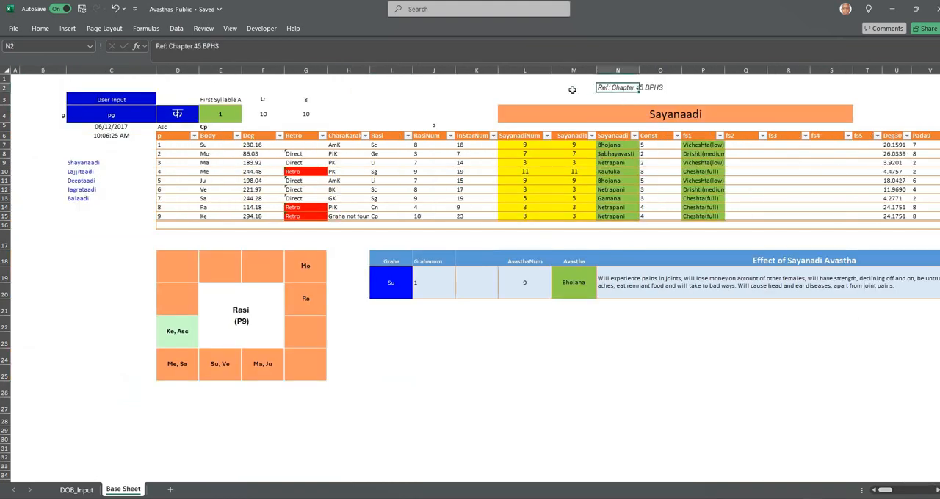
{"action": "left_click", "coordinate": [572, 89]}
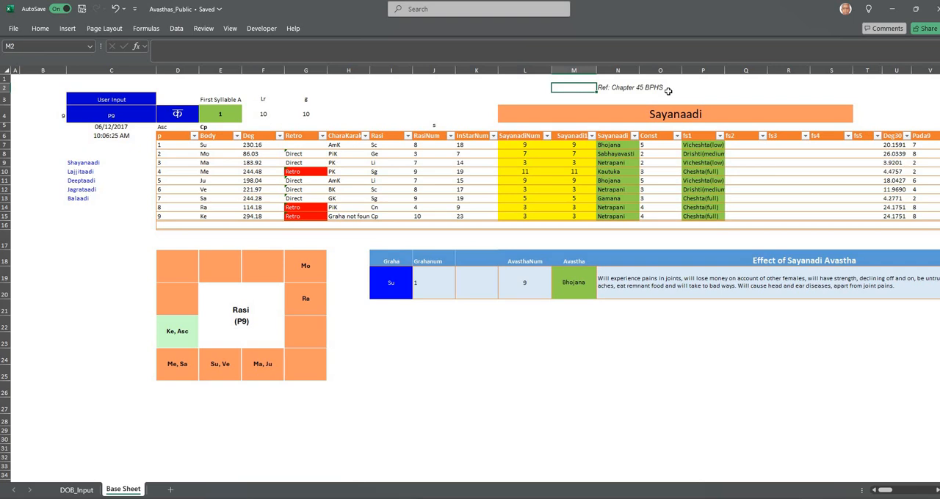
{"action": "left_click", "coordinate": [518, 146]}
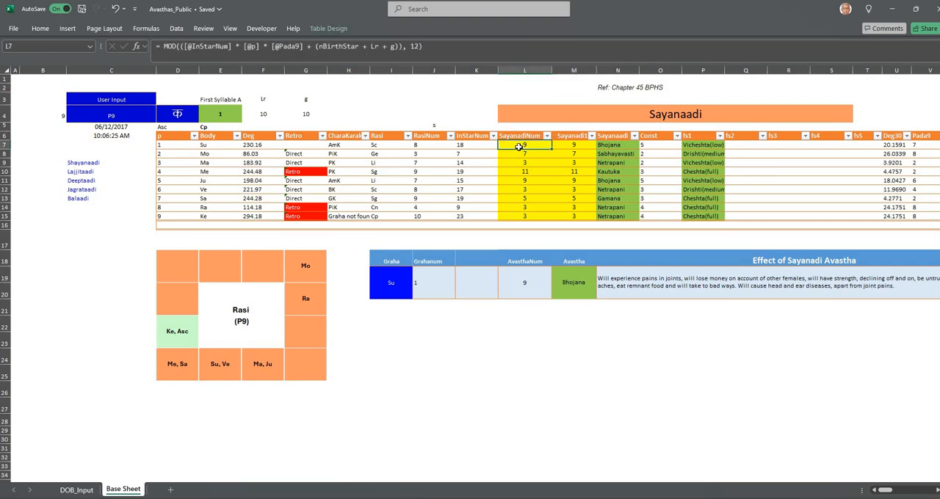
{"action": "key", "text": "F2"}
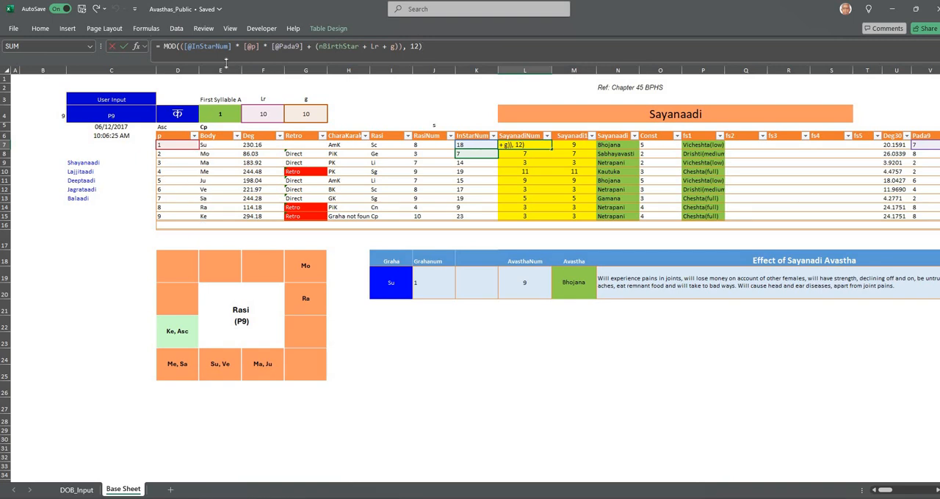
{"action": "left_click", "coordinate": [207, 145]}
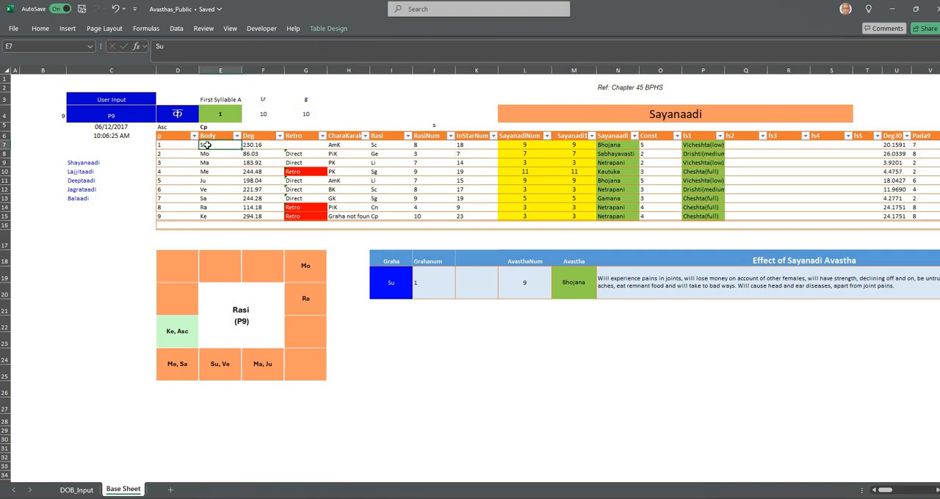
Examine the InStarNum and g formulas that feed the Su row's SayanadiNum calculation
{"action": "left_click", "coordinate": [476, 146]}
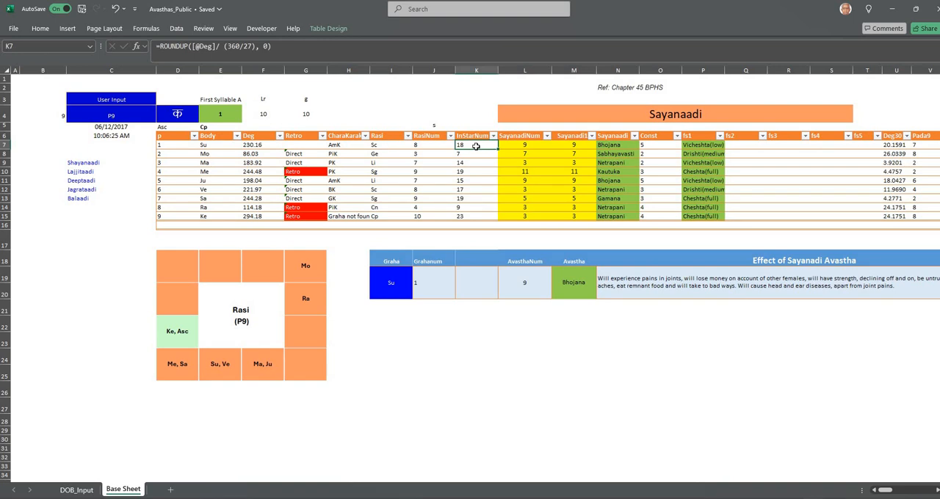
{"action": "double_click", "coordinate": [519, 144]}
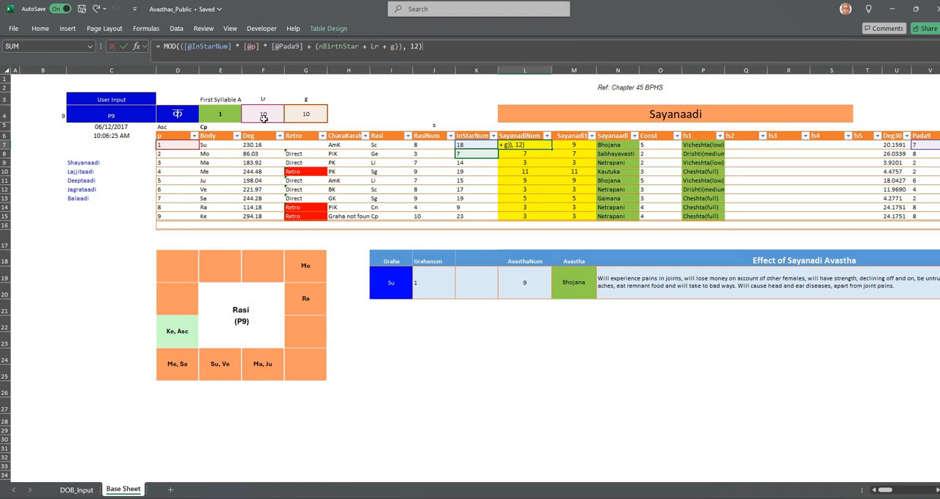
{"action": "left_click", "coordinate": [315, 111]}
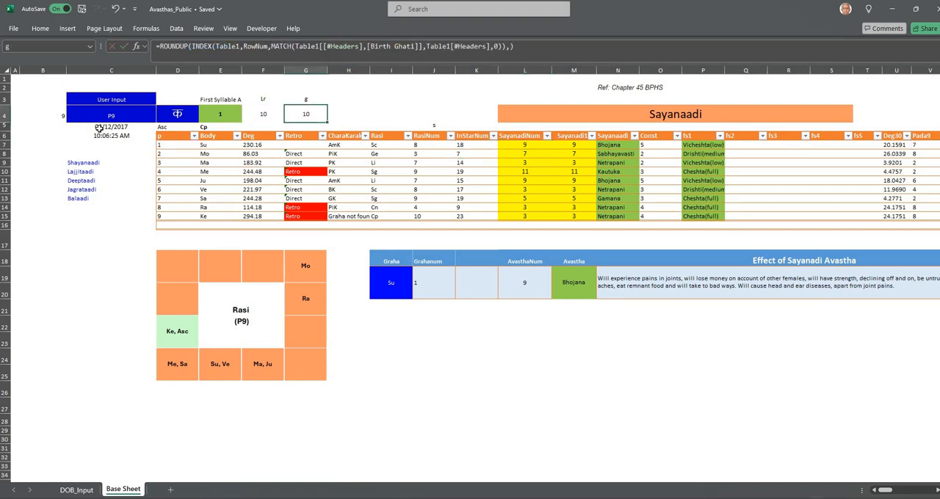
{"action": "left_click", "coordinate": [510, 148]}
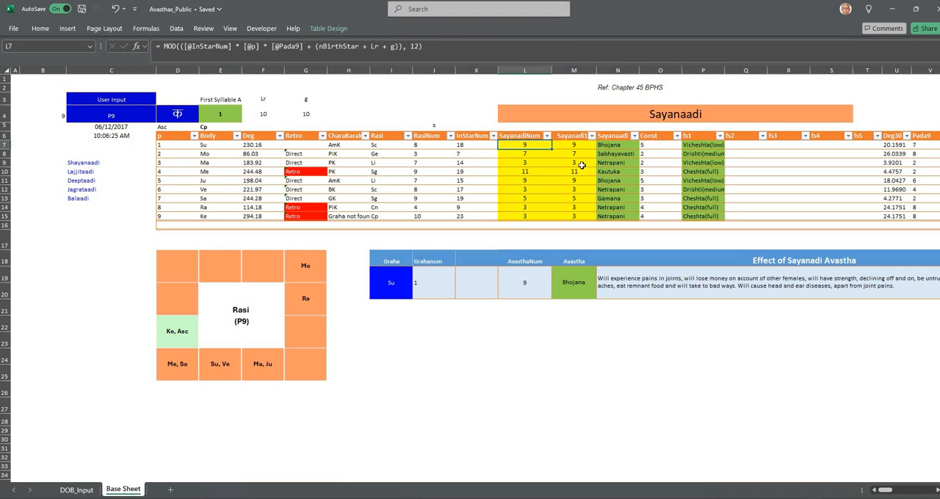
Examine the formulas that convert SayanadiNum to a 1–12 number and look up the Sayanaadi names for the first three planets
{"action": "left_click_drag", "start_coordinate": [575, 146], "coordinate": [571, 213]}
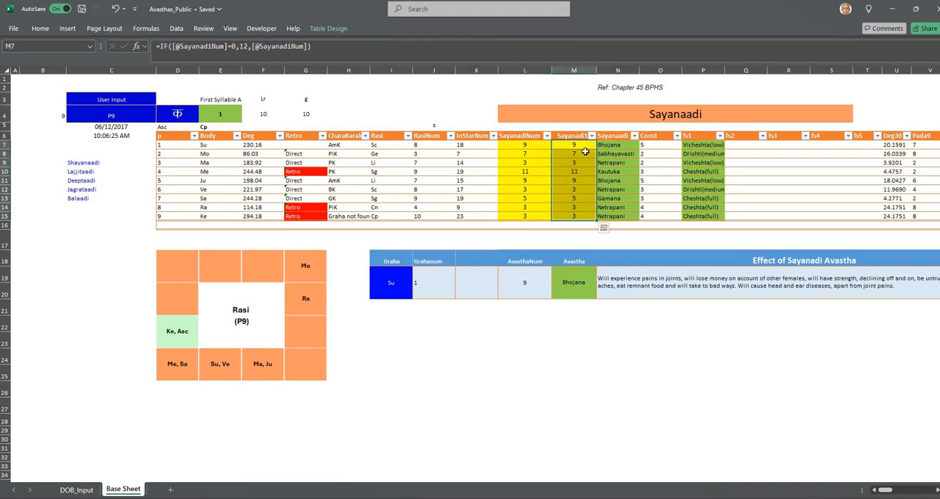
{"action": "left_click", "coordinate": [602, 147]}
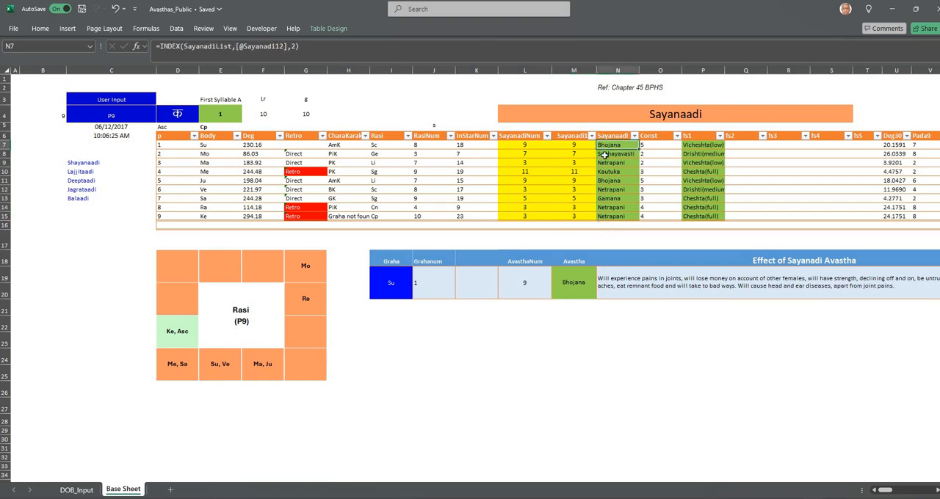
{"action": "left_click", "coordinate": [608, 154]}
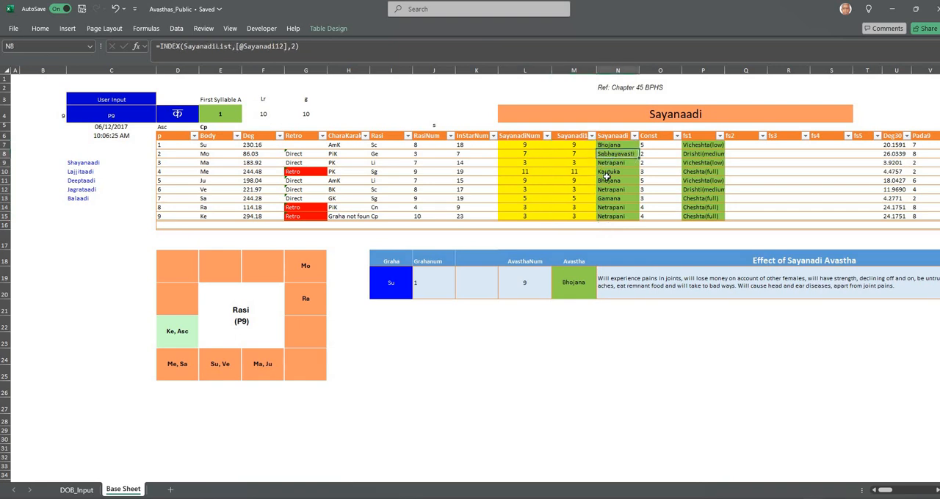
{"action": "left_click", "coordinate": [608, 163]}
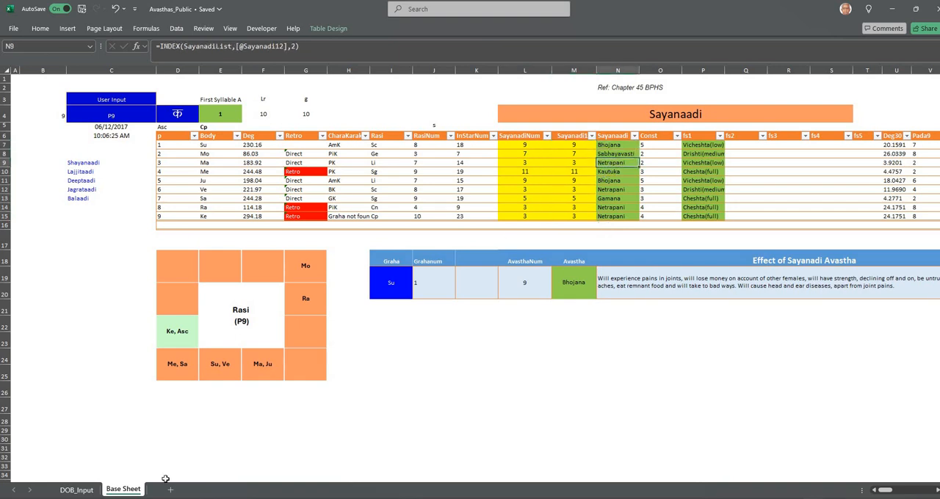
Unhide the Workspace sheet
{"action": "right_click", "coordinate": [130, 492]}
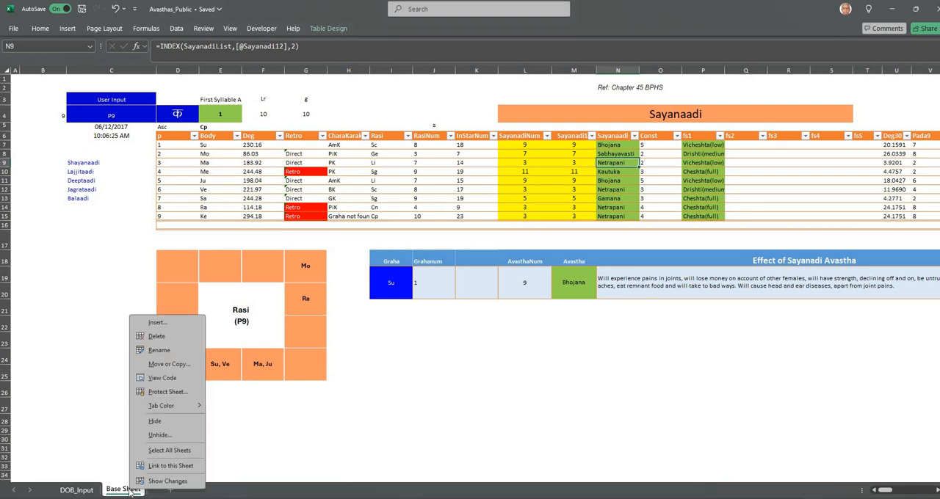
{"action": "left_click", "coordinate": [159, 439]}
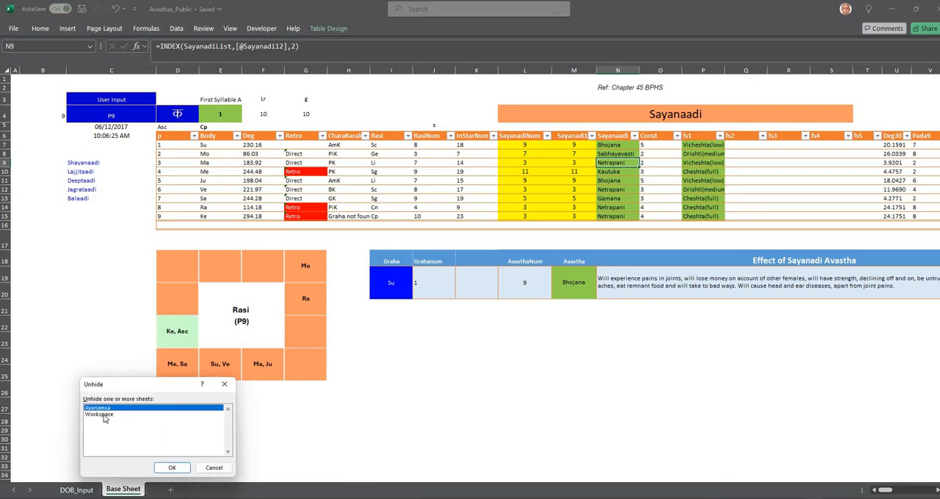
{"action": "left_click", "coordinate": [105, 415]}
{"action": "left_click", "coordinate": [169, 468]}
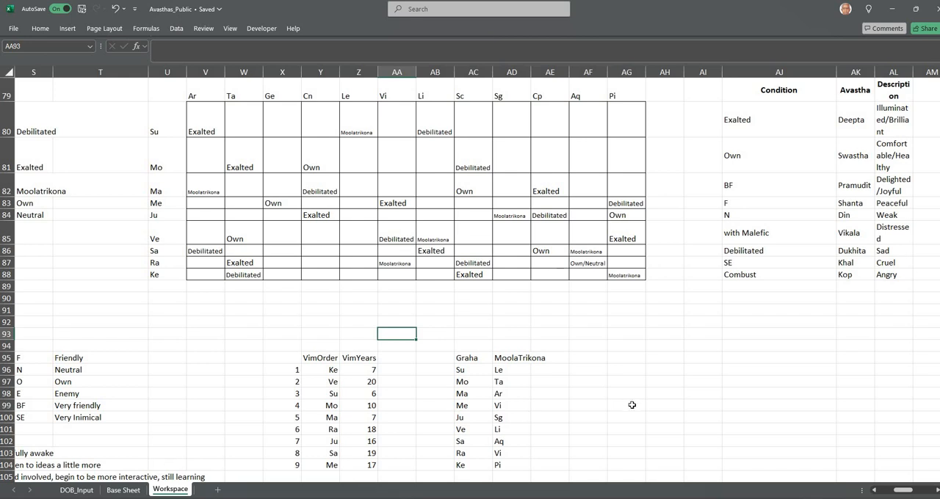
Find the numbered Sayanadi list in the Workspace sheet and examine its Sayana entry and the 1–12 numbering
{"action": "left_click_drag", "start_coordinate": [897, 494], "coordinate": [881, 494]}
{"action": "scroll", "coordinate": [839, 422], "scroll_direction": "down", "scroll_amount": 7}
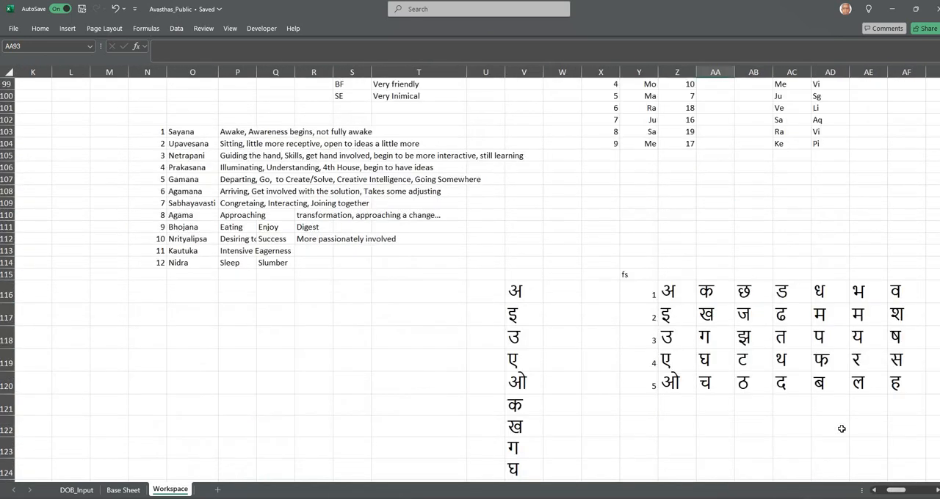
{"action": "left_click", "coordinate": [197, 137]}
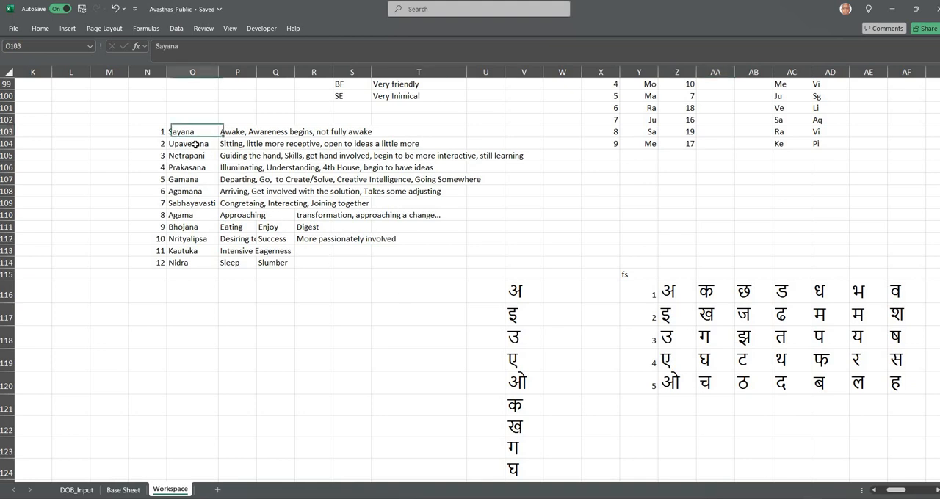
{"action": "left_click", "coordinate": [192, 283]}
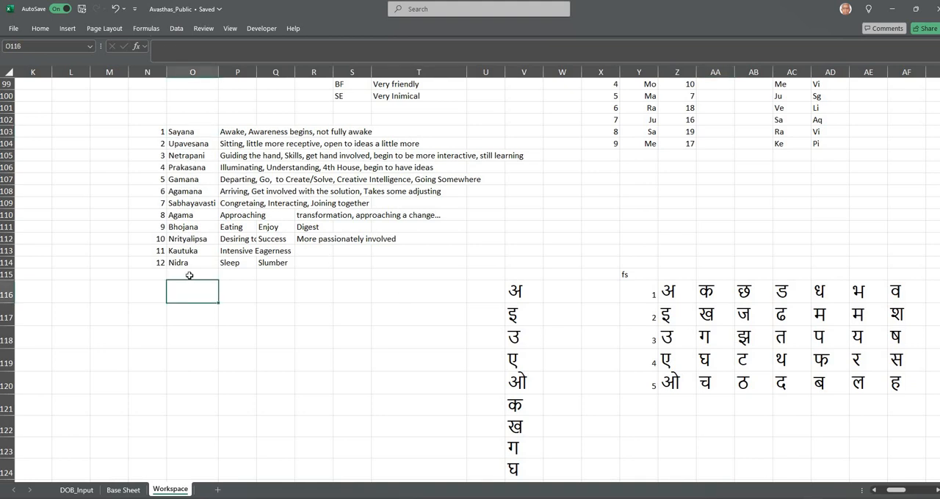
{"action": "left_click", "coordinate": [189, 133]}
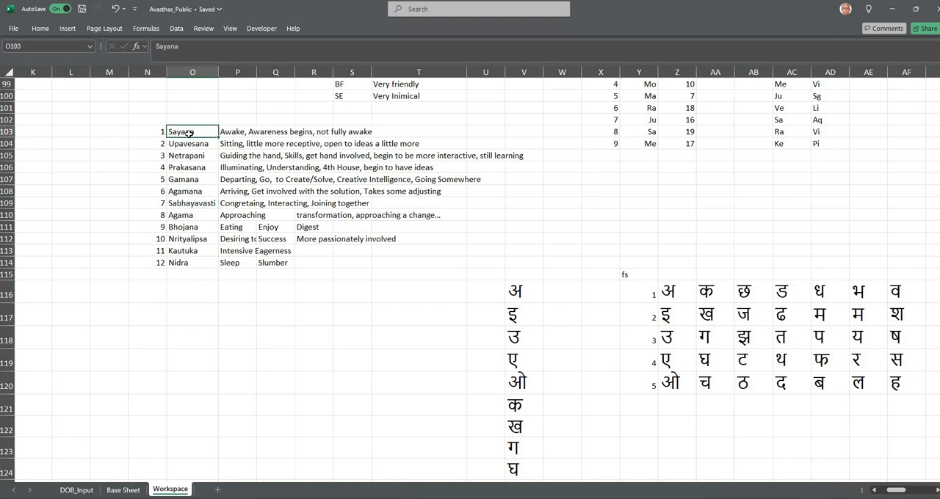
{"action": "left_click", "coordinate": [239, 131]}
{"action": "left_click", "coordinate": [198, 131]}
{"action": "left_click", "coordinate": [160, 131]}
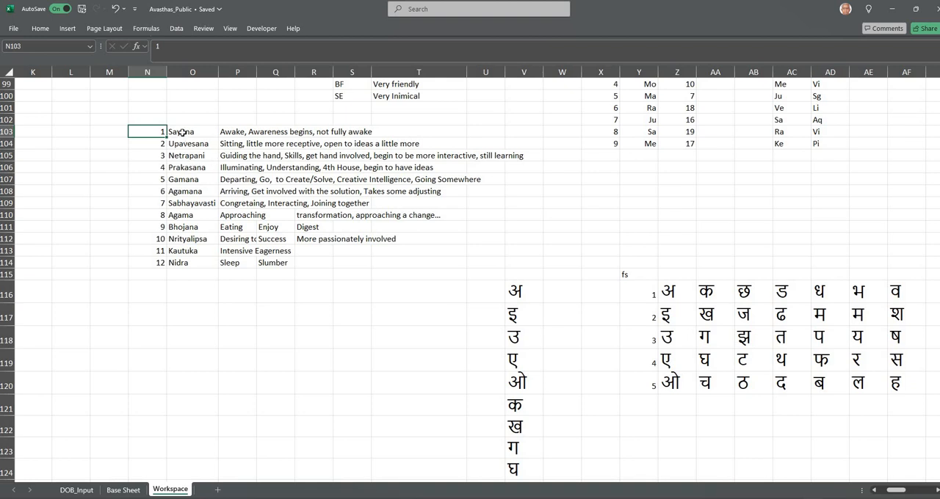
{"action": "left_click_drag", "start_coordinate": [182, 133], "coordinate": [182, 262]}
{"action": "left_click_drag", "start_coordinate": [151, 133], "coordinate": [148, 266]}
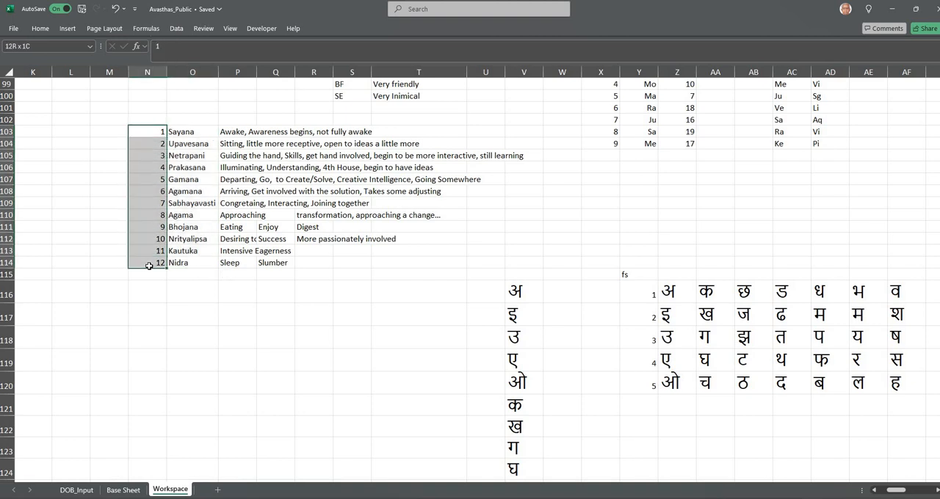
{"action": "left_click_drag", "start_coordinate": [149, 266], "coordinate": [148, 266]}
Review the listed avasthas and their meanings from Netrapani through Nidra, ending with the full column of twelve names
{"action": "left_click", "coordinate": [190, 158]}
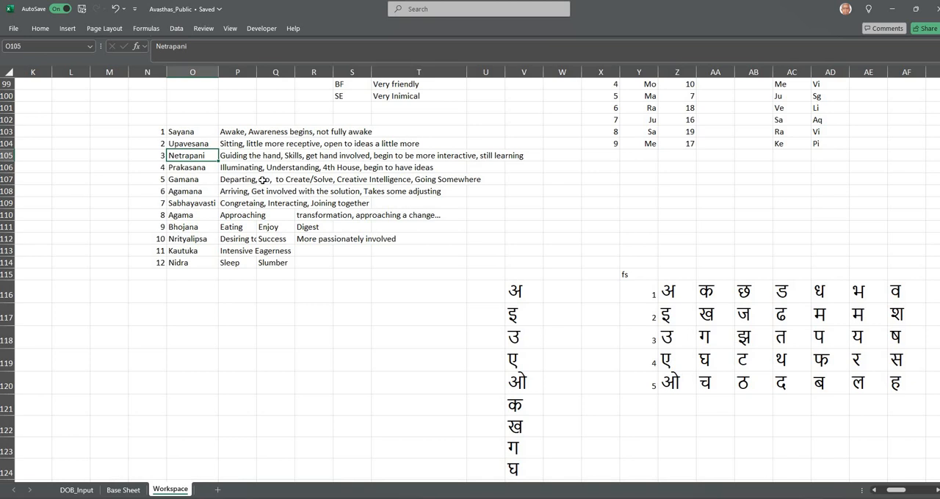
{"action": "left_click", "coordinate": [200, 169]}
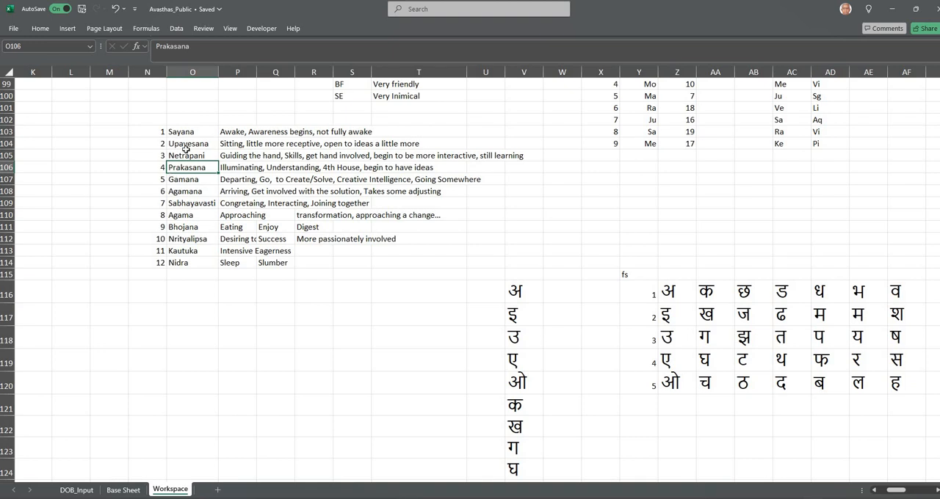
{"action": "left_click", "coordinate": [189, 178]}
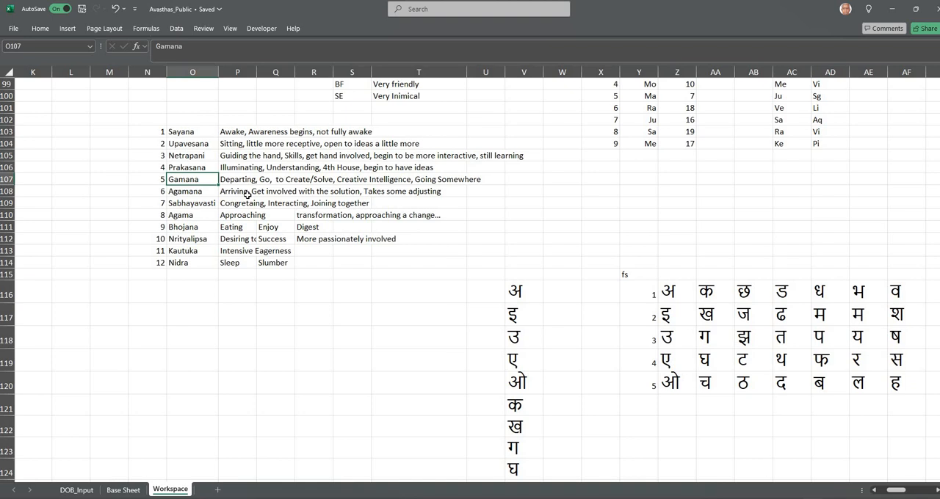
{"action": "left_click", "coordinate": [203, 215]}
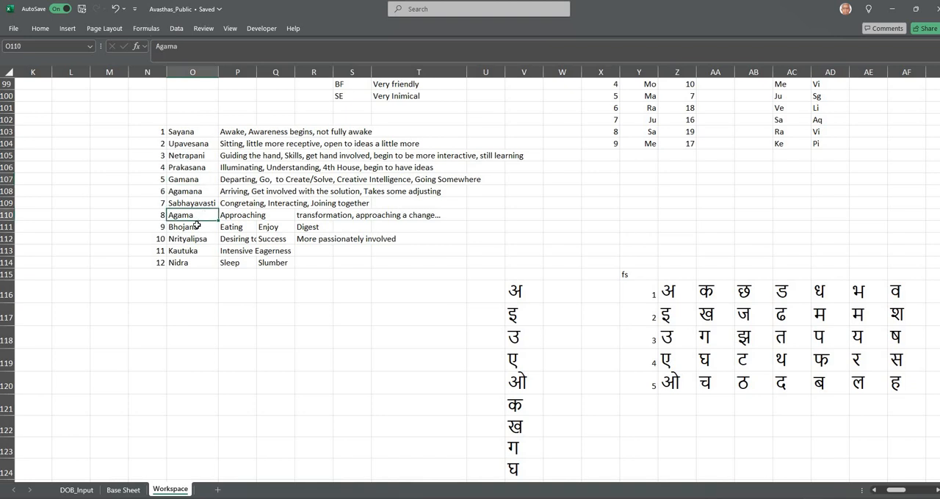
{"action": "left_click", "coordinate": [197, 225]}
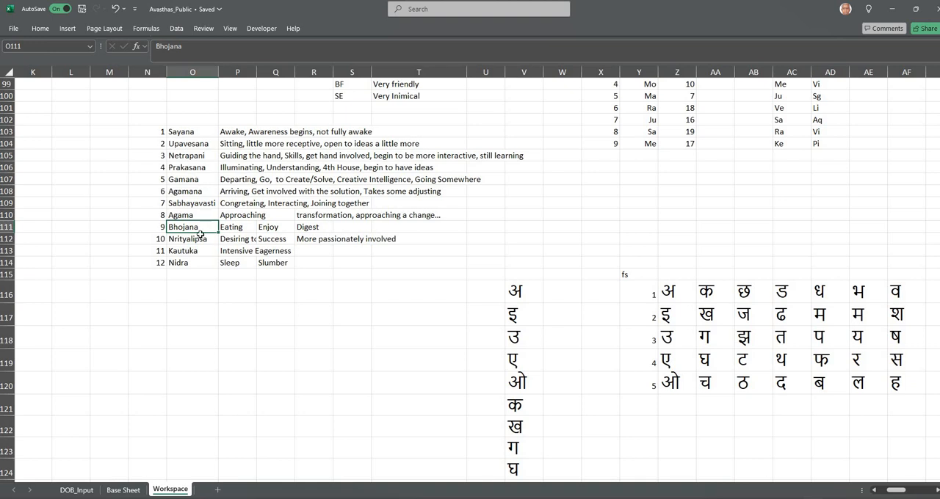
{"action": "left_click", "coordinate": [200, 240]}
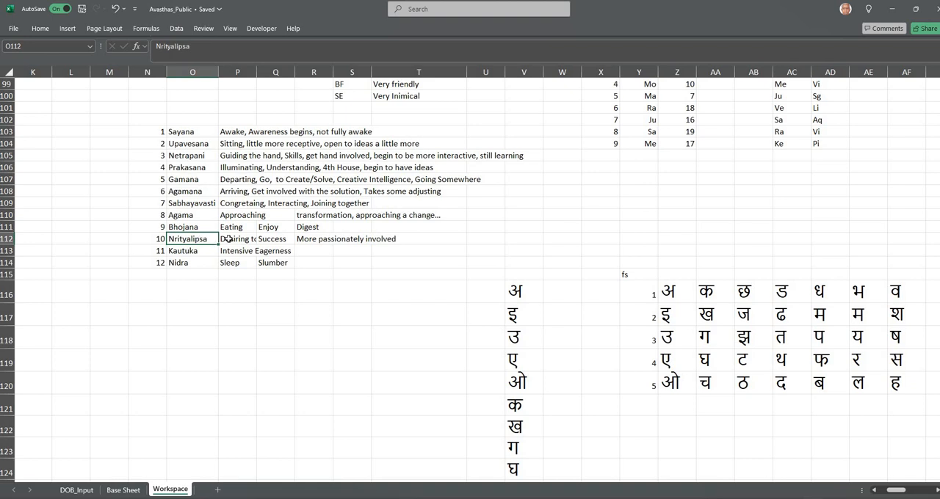
{"action": "left_click", "coordinate": [228, 240]}
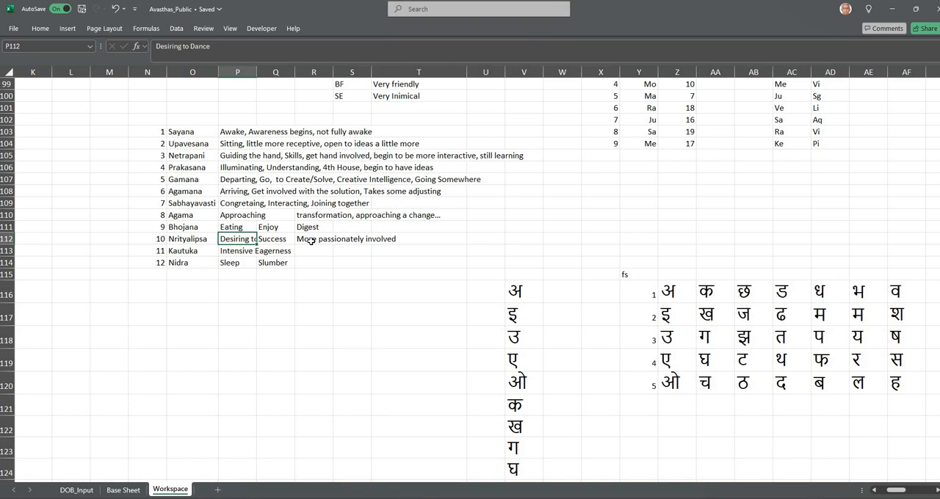
{"action": "left_click", "coordinate": [205, 251]}
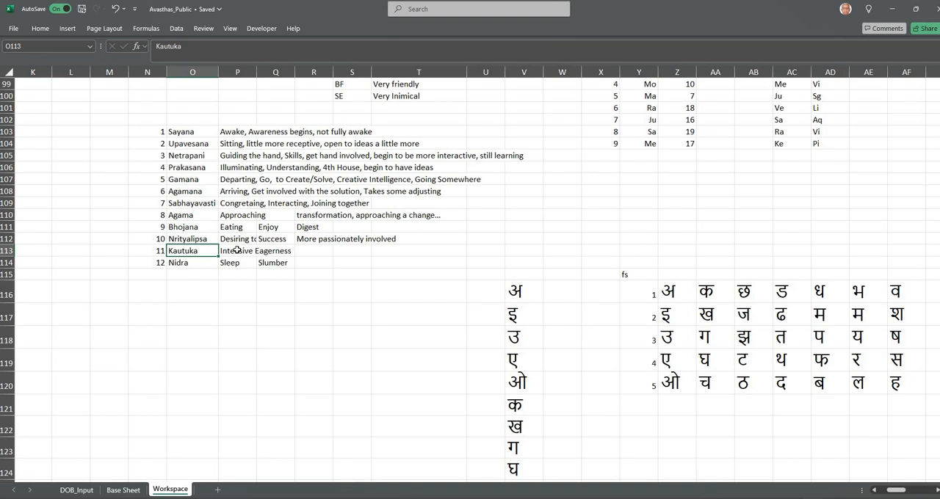
{"action": "left_click", "coordinate": [203, 263]}
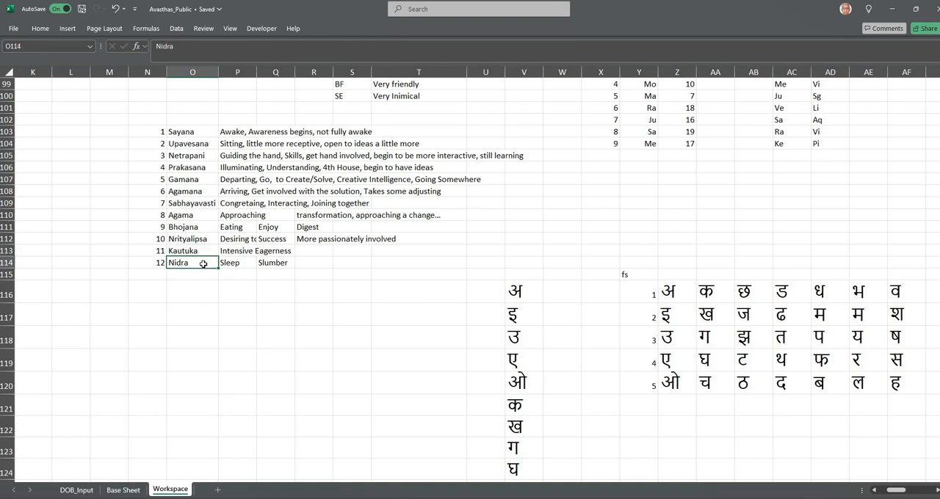
{"action": "left_click_drag", "start_coordinate": [182, 130], "coordinate": [184, 262]}
{"action": "key", "text": "ctrl+c"}
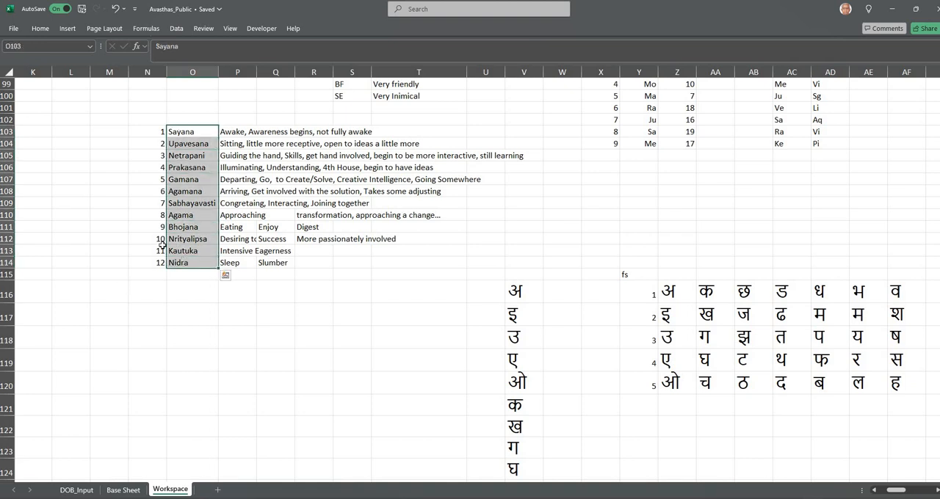
Return to the Base Sheet and recheck the SayanadiNum and Sayanadi12 formulas for Su and the Sayanaadi lookup for Mo
{"action": "left_click", "coordinate": [123, 490]}
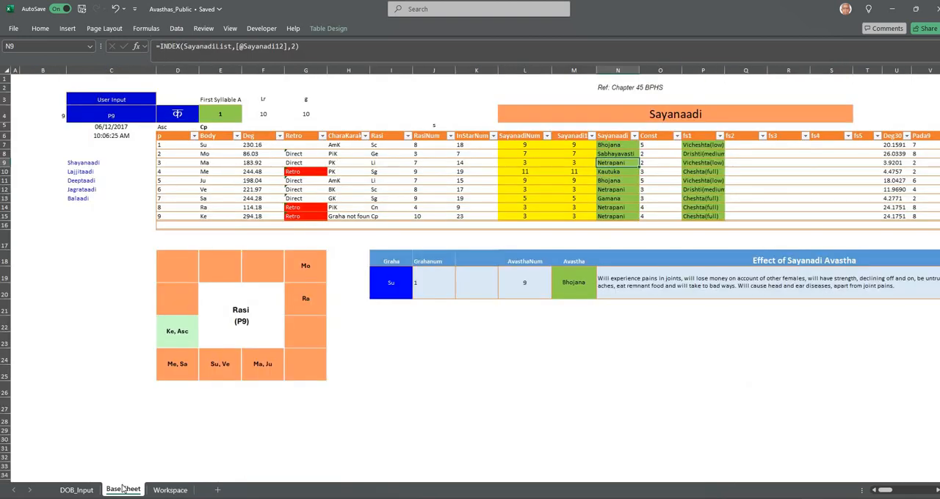
{"action": "left_click", "coordinate": [564, 146]}
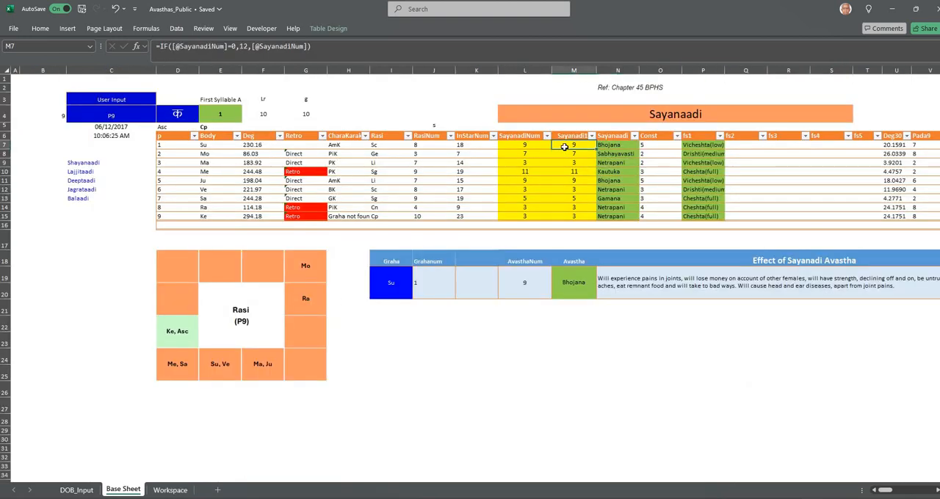
{"action": "left_click", "coordinate": [537, 148]}
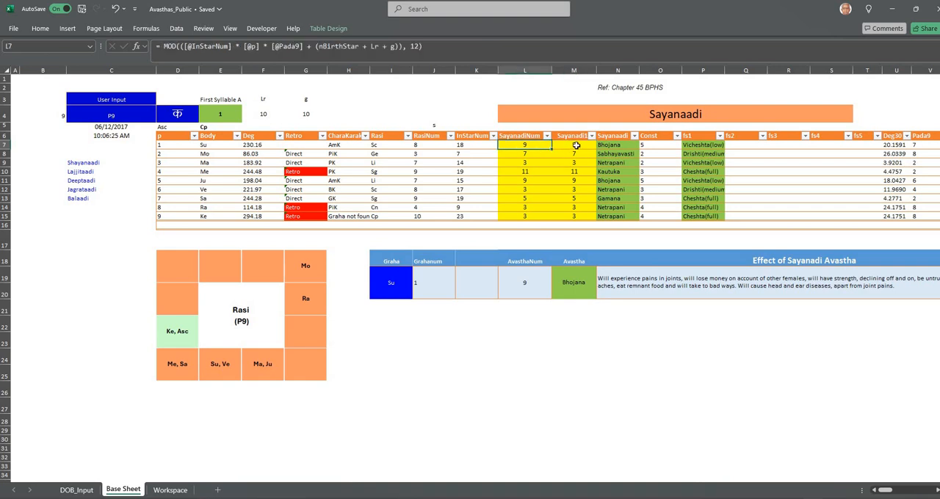
{"action": "left_click_drag", "start_coordinate": [576, 146], "coordinate": [571, 213]}
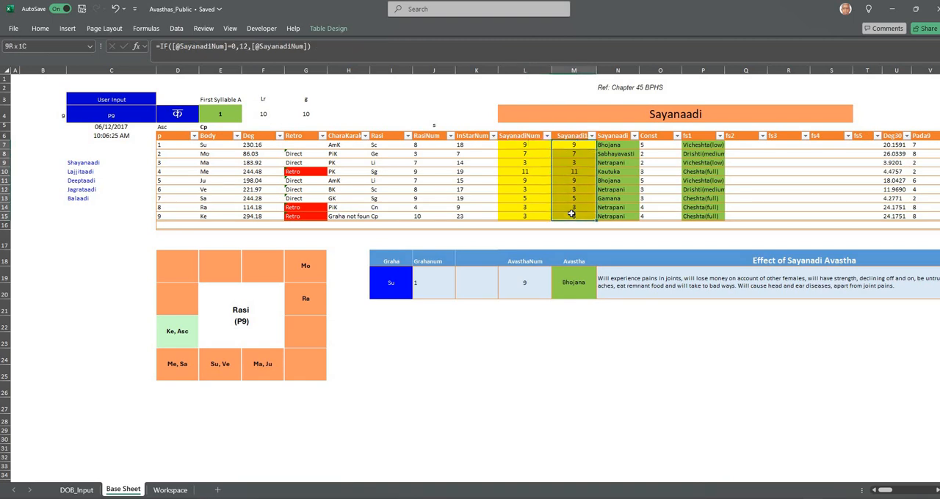
{"action": "left_click", "coordinate": [526, 147]}
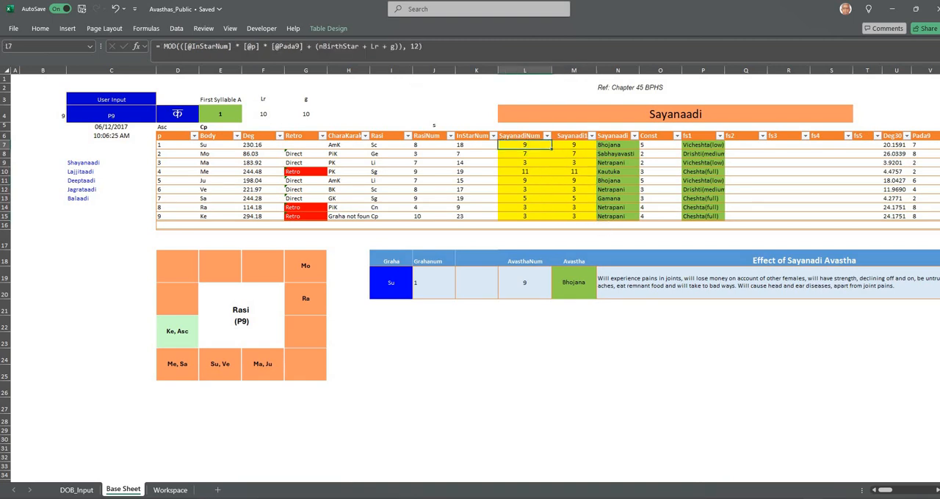
{"action": "left_click", "coordinate": [363, 55]}
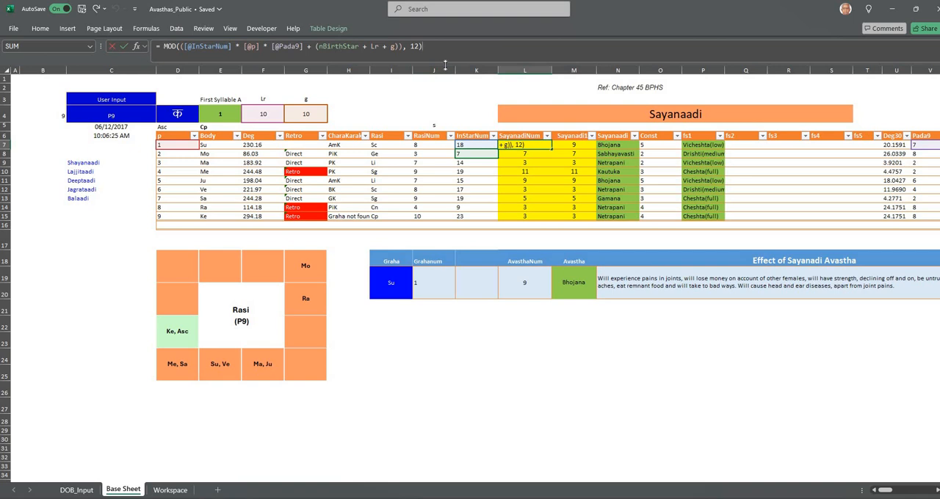
{"action": "left_click", "coordinate": [524, 237]}
{"action": "left_click", "coordinate": [617, 153]}
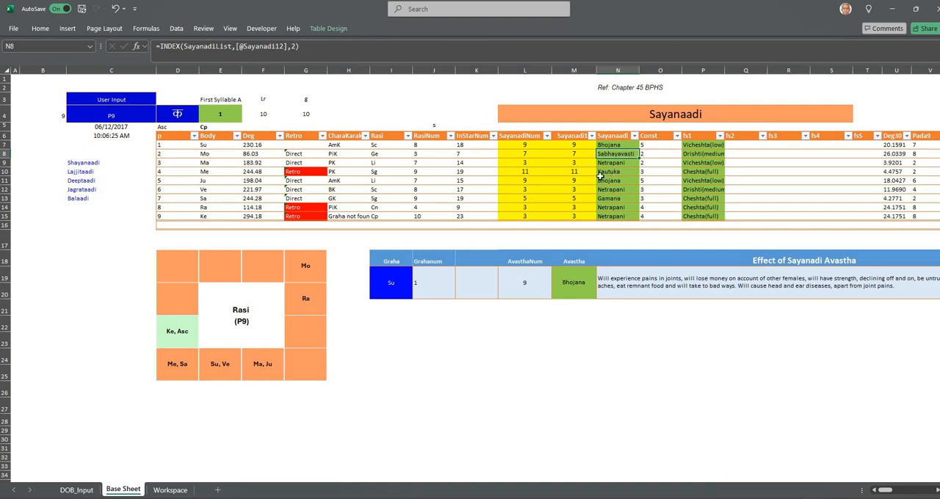
Check the first-syllable input and fs1 column, and examine the Workspace sheet's fs table grouping Devanagari syllables under numbers 1 to 5
{"action": "left_click", "coordinate": [186, 113]}
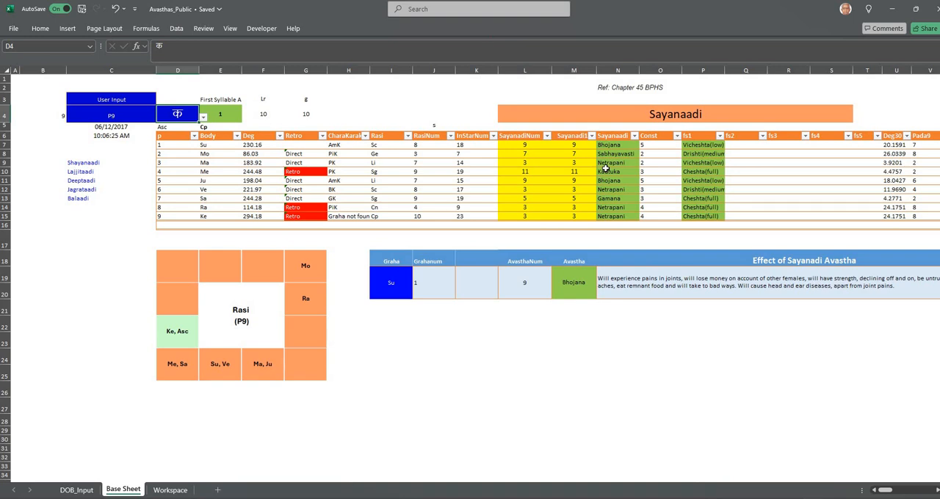
{"action": "left_click", "coordinate": [700, 139]}
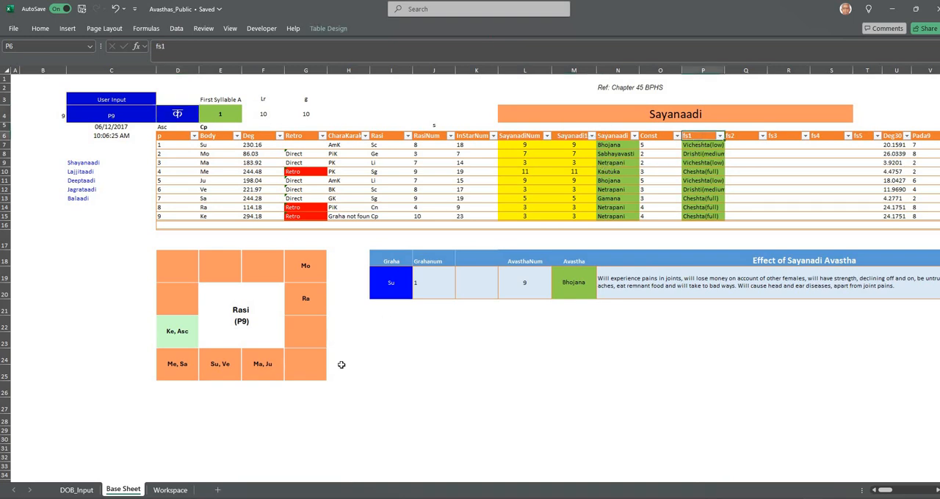
{"action": "left_click", "coordinate": [182, 490]}
{"action": "key", "text": "ctrl+v"}
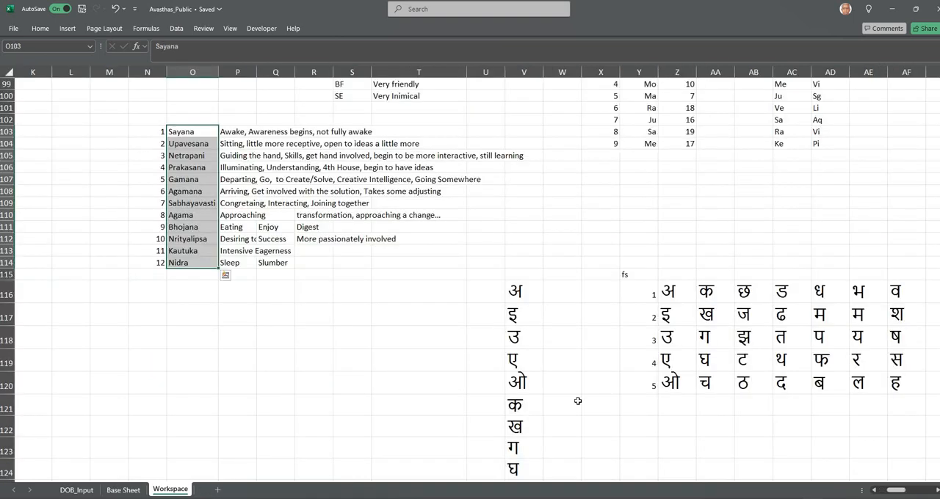
{"action": "left_click", "coordinate": [637, 276]}
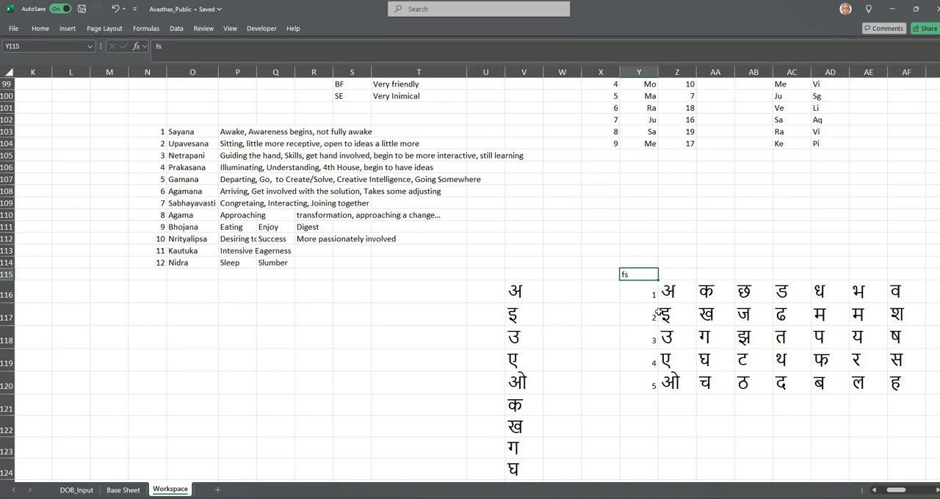
{"action": "left_click", "coordinate": [650, 294]}
{"action": "left_click", "coordinate": [644, 314]}
{"action": "left_click", "coordinate": [643, 337]}
{"action": "left_click", "coordinate": [642, 367]}
{"action": "left_click", "coordinate": [644, 383]}
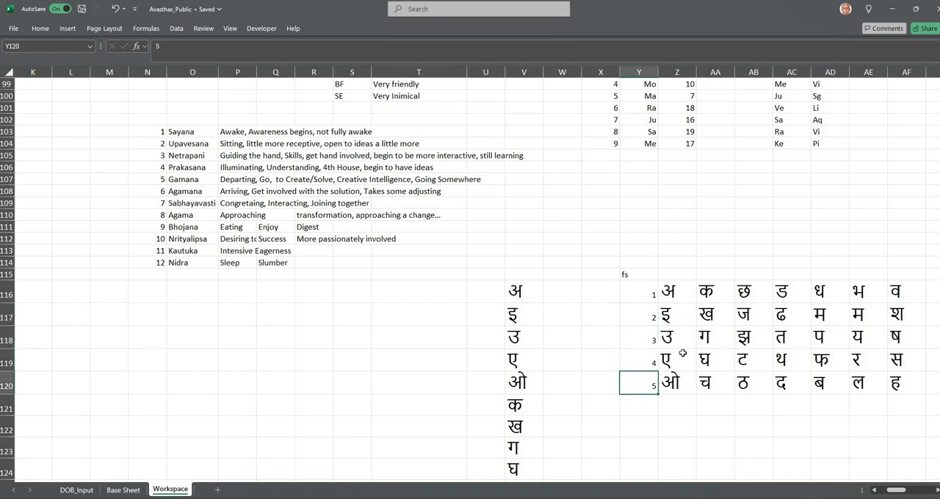
{"action": "left_click", "coordinate": [716, 297]}
{"action": "left_click_drag", "start_coordinate": [711, 344], "coordinate": [713, 359]}
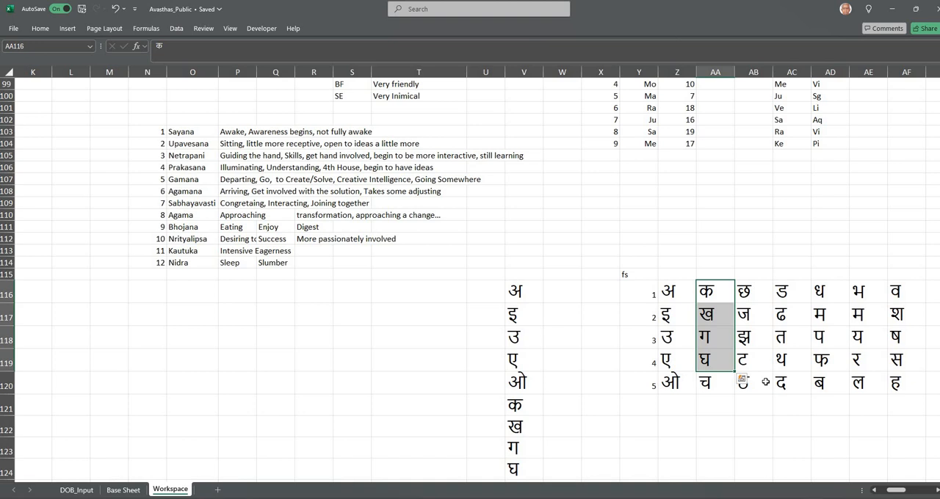
Inspect the Su row's SayanadiType formula in the Base Sheet's fs1 column and autofit that column's width
{"action": "left_click", "coordinate": [122, 490]}
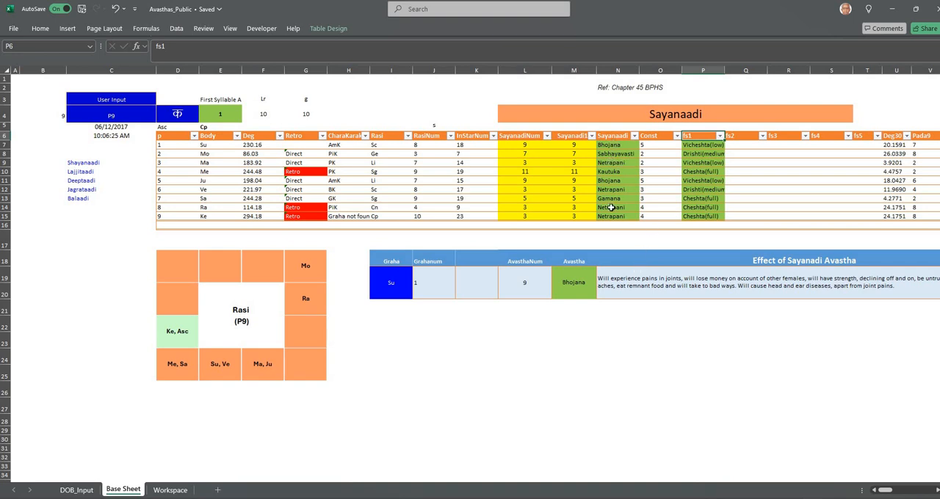
{"action": "left_click", "coordinate": [707, 145]}
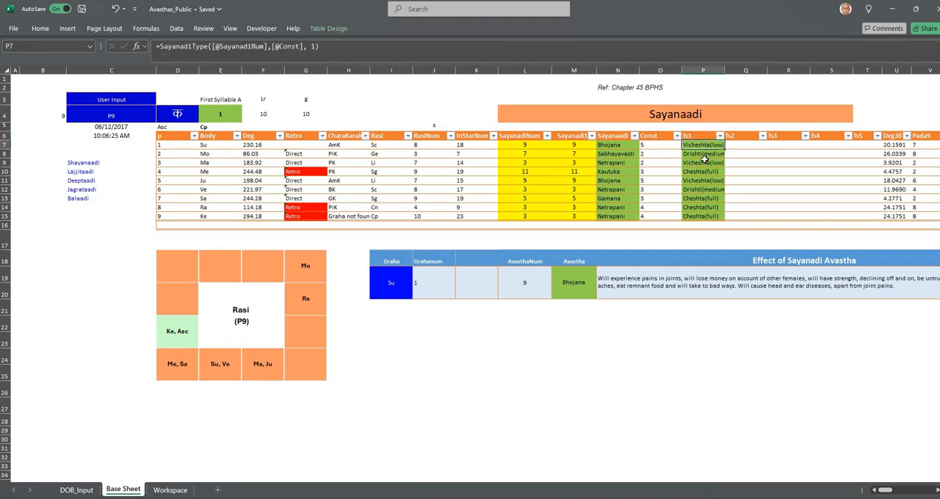
{"action": "double_click", "coordinate": [724, 69]}
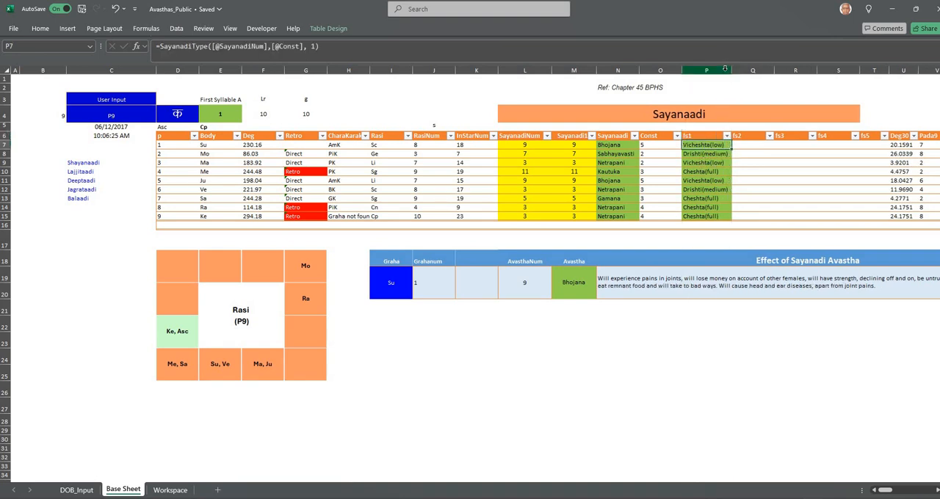
Inspect the fs1 formulas for Me, Ma and Mo, the fs1 header, and the Su row's SayanadiType formula in fs2
{"action": "left_click", "coordinate": [706, 173]}
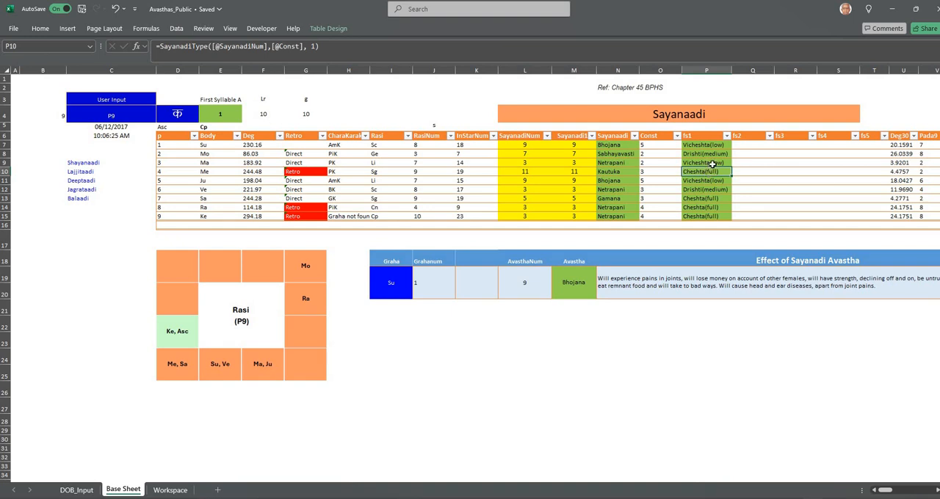
{"action": "left_click", "coordinate": [716, 163]}
{"action": "left_click", "coordinate": [715, 155]}
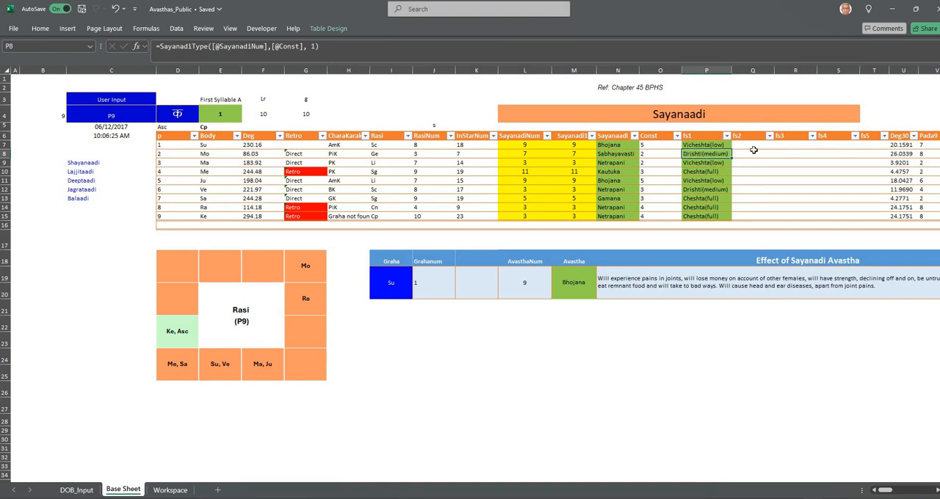
{"action": "left_click", "coordinate": [704, 136]}
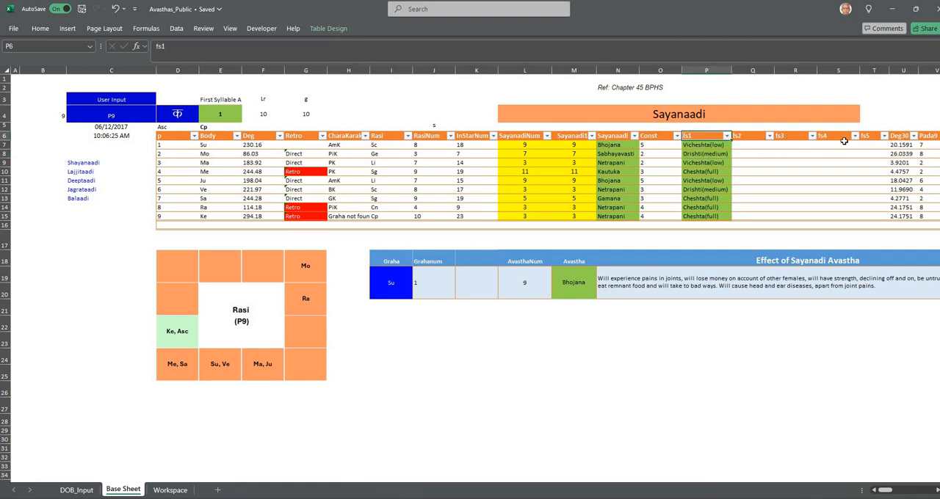
{"action": "left_click", "coordinate": [757, 145]}
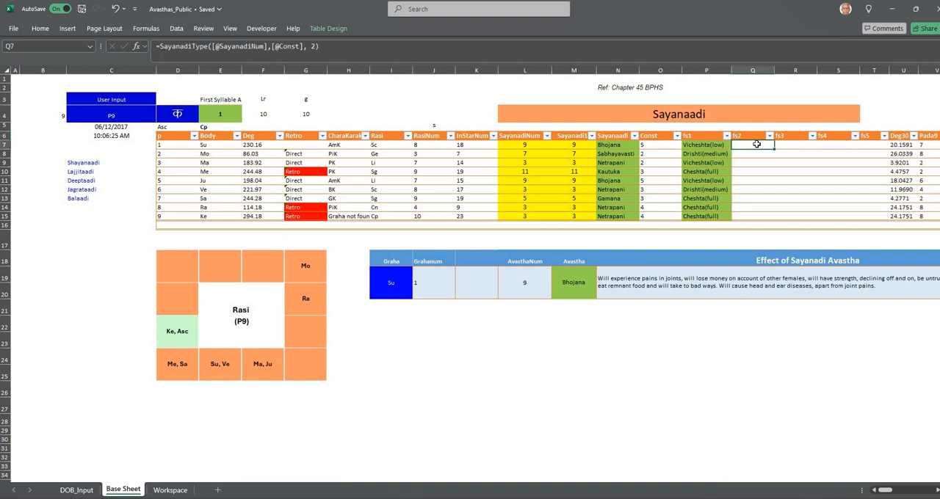
Change the first syllable in the user input to ख, ग and finally घ to compare the strengths under fs2, fs3 and fs4
{"action": "left_click", "coordinate": [178, 113]}
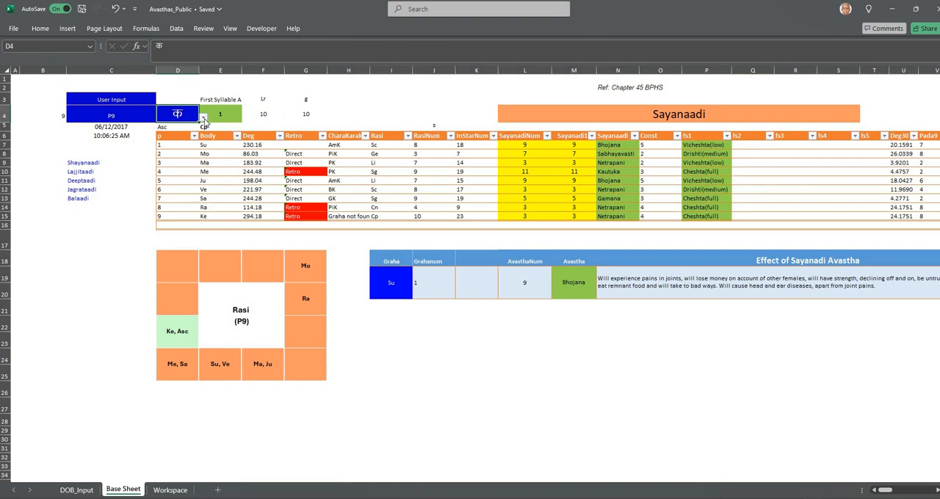
{"action": "left_click", "coordinate": [203, 118]}
{"action": "left_click", "coordinate": [177, 178]}
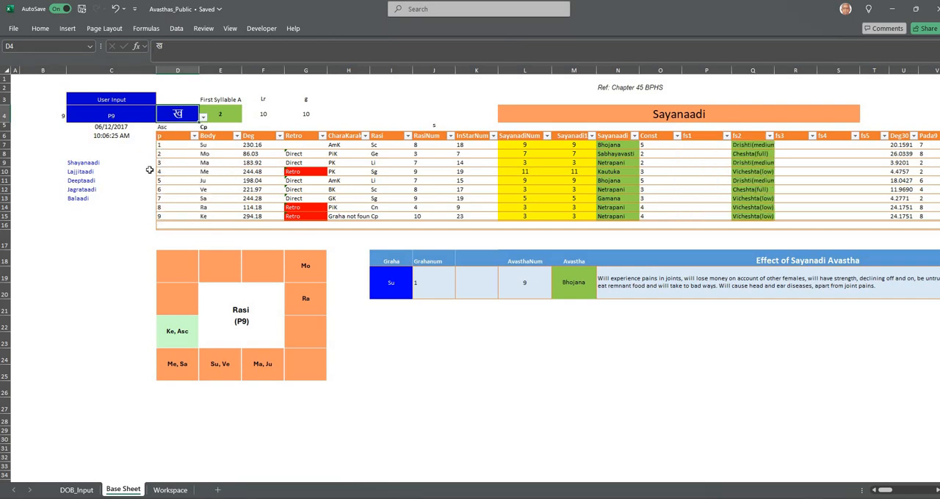
{"action": "left_click", "coordinate": [205, 118]}
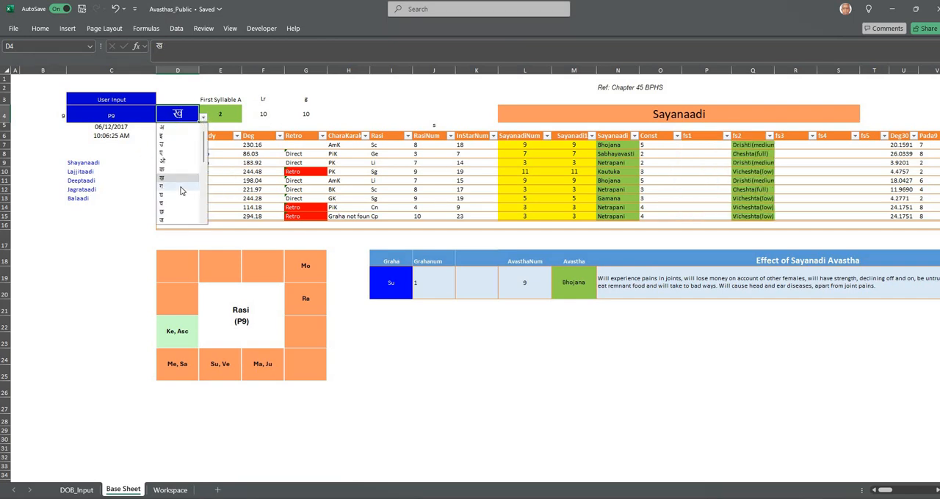
{"action": "left_click", "coordinate": [182, 190]}
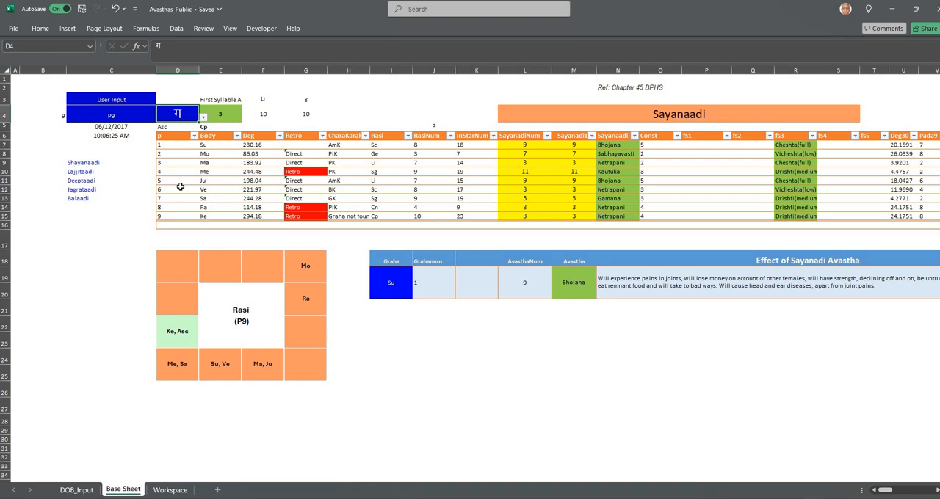
{"action": "left_click", "coordinate": [204, 117]}
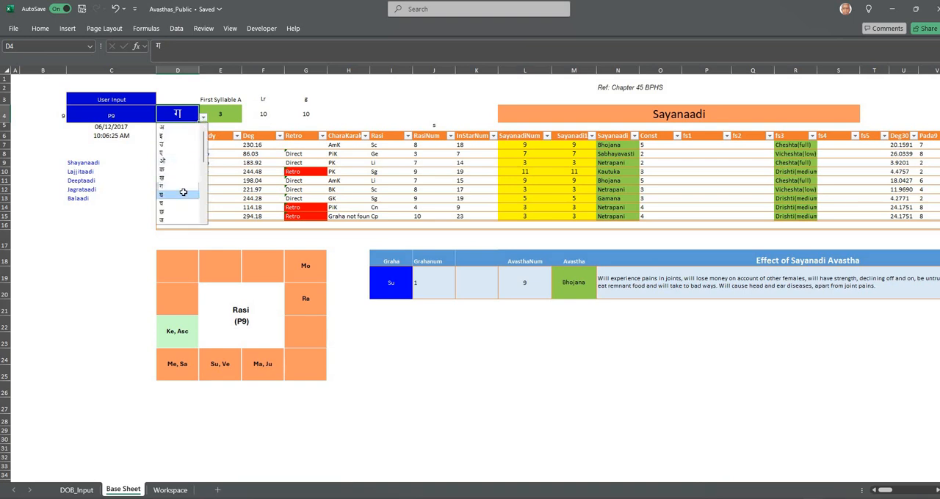
{"action": "left_click", "coordinate": [180, 196]}
{"action": "left_click", "coordinate": [725, 353]}
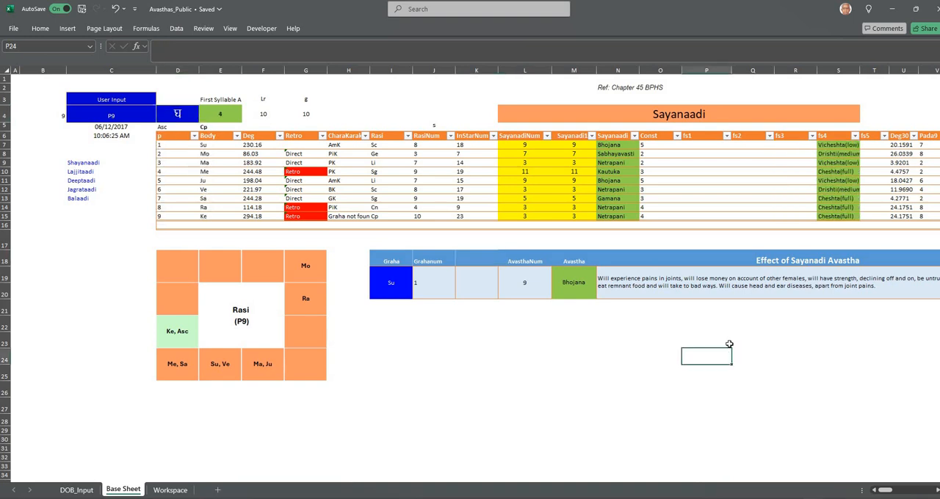
From the Su row's fs1 formula, examine the SayanadiType function in the Visual Basic code and return to the worksheet
{"action": "left_click", "coordinate": [699, 144]}
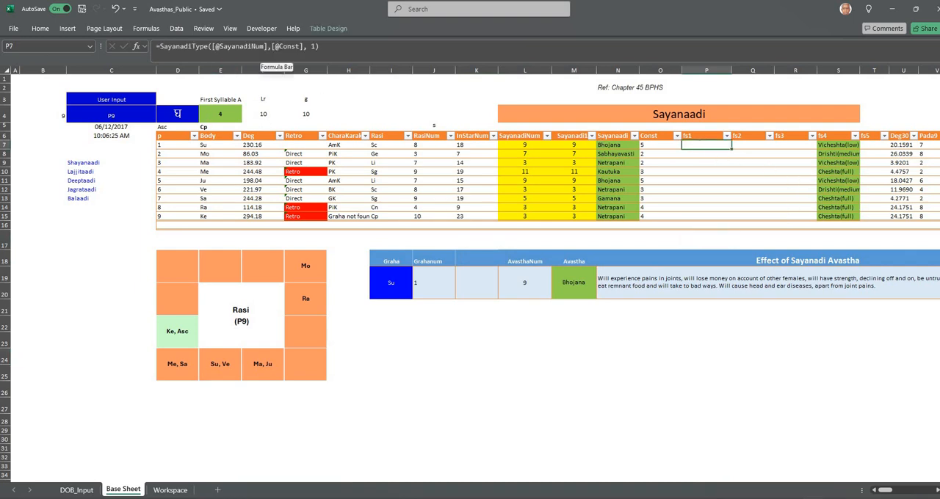
{"action": "left_click", "coordinate": [261, 29]}
{"action": "left_click", "coordinate": [18, 53]}
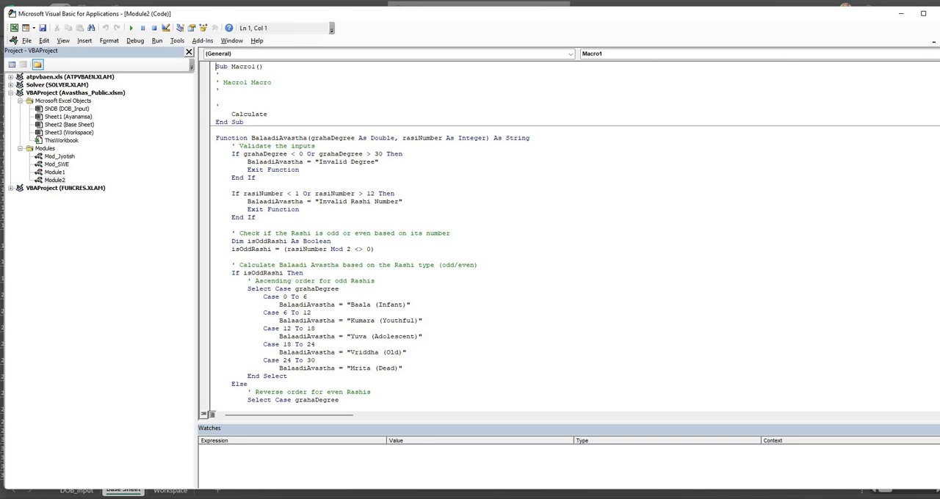
{"action": "left_click", "coordinate": [926, 56]}
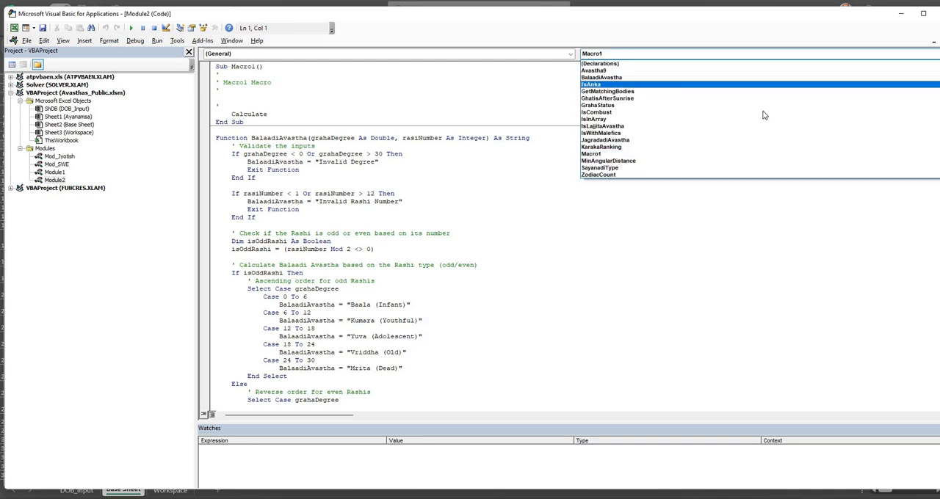
{"action": "left_click", "coordinate": [697, 168]}
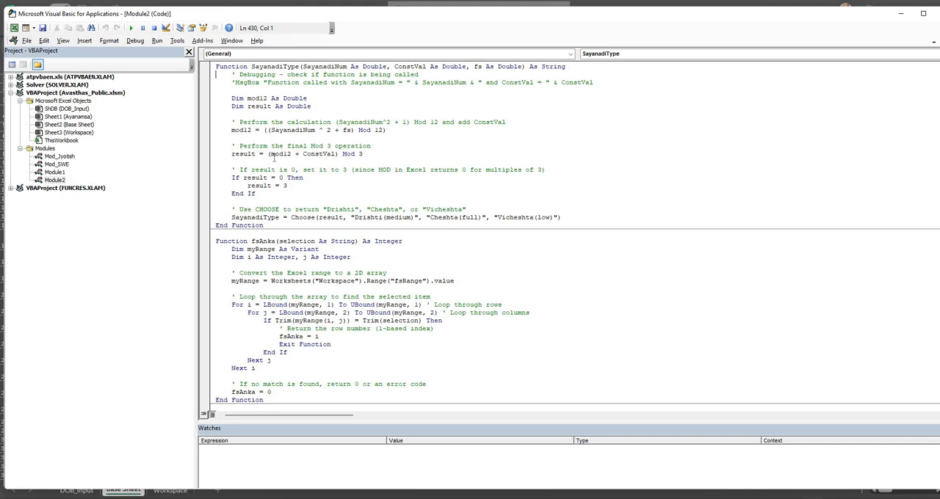
{"action": "left_click", "coordinate": [26, 41]}
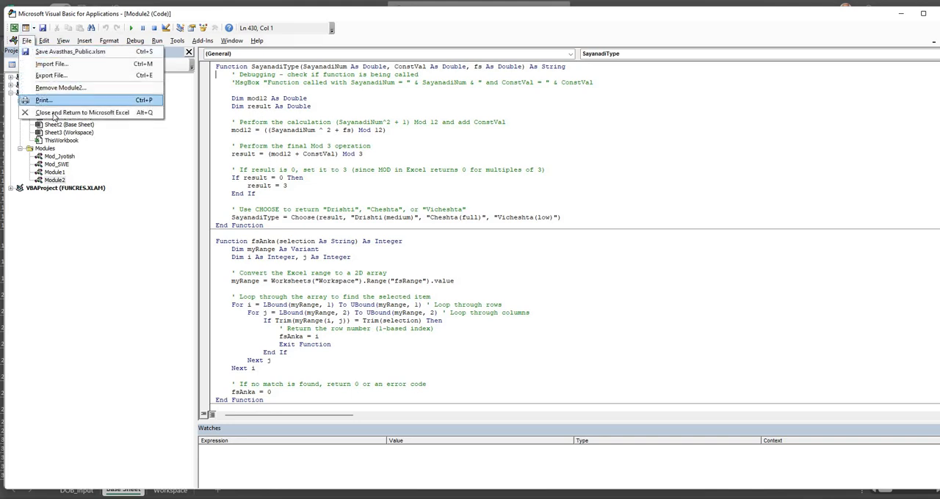
{"action": "left_click", "coordinate": [54, 114]}
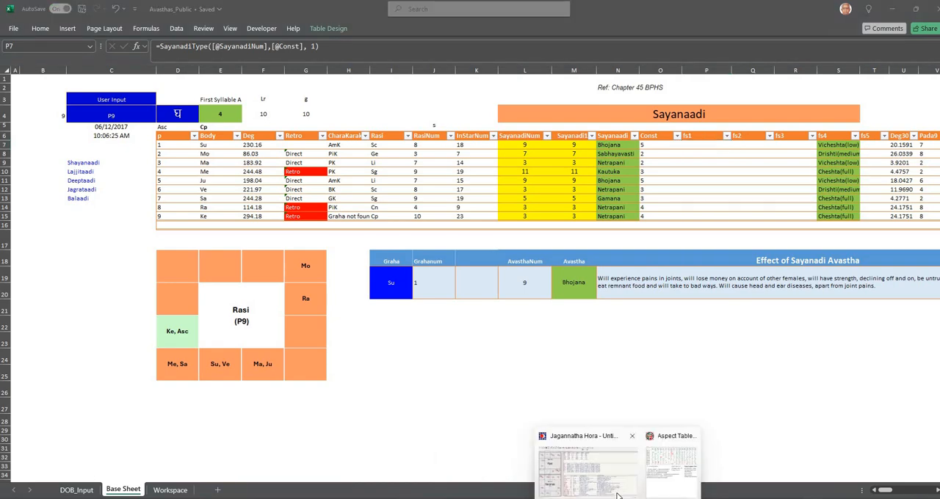
Switch to Jagannatha Hora to review its Sayanadi activity and intensity table, and return to the Excel workbook's first-syllable cell
{"action": "left_click", "coordinate": [587, 467]}
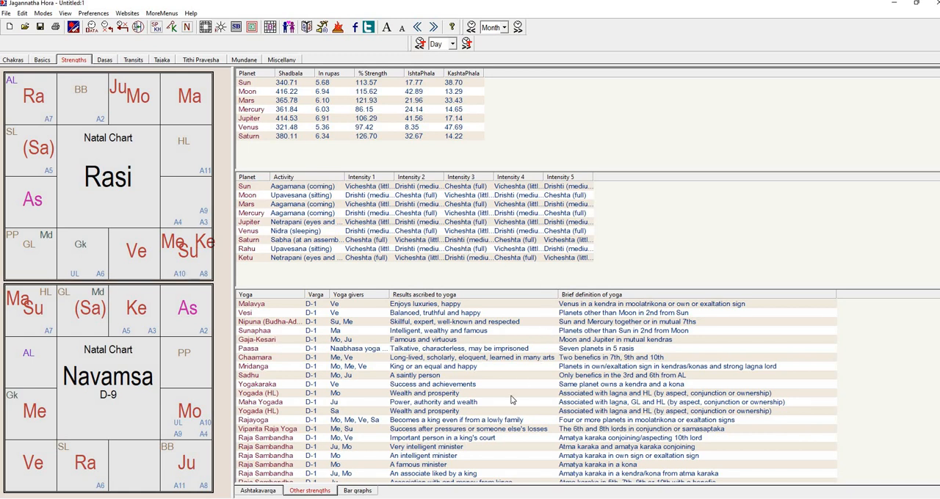
{"action": "left_click", "coordinate": [506, 489]}
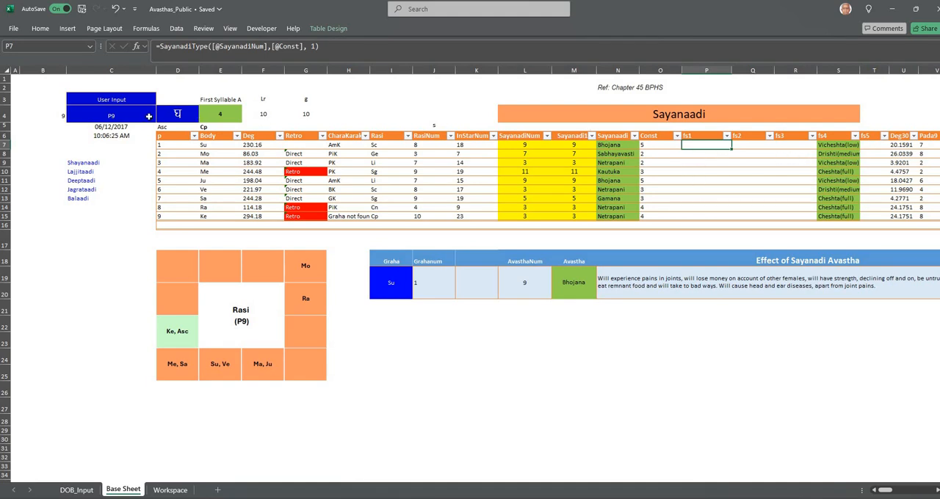
{"action": "left_click", "coordinate": [183, 114]}
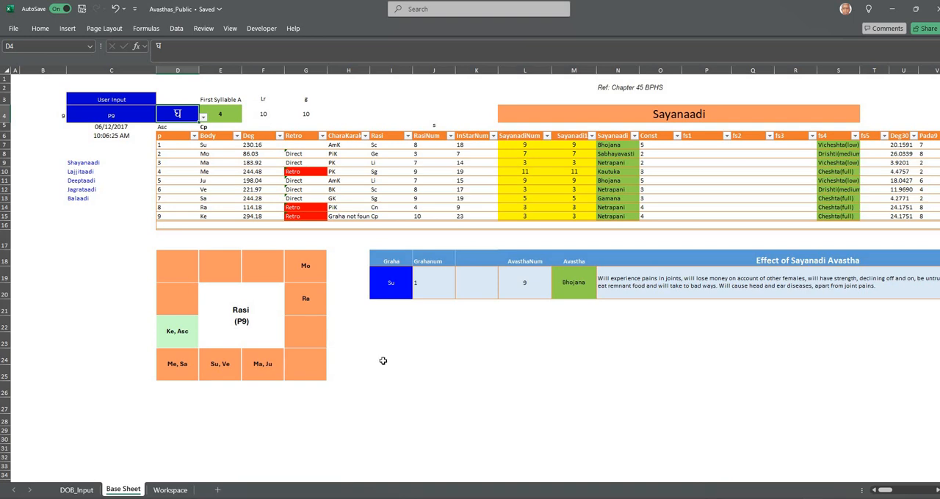
Set the Graha in the Effect of Sayanadi Avastha lookup to Me and inspect its Avastha formula
{"action": "left_click", "coordinate": [394, 282]}
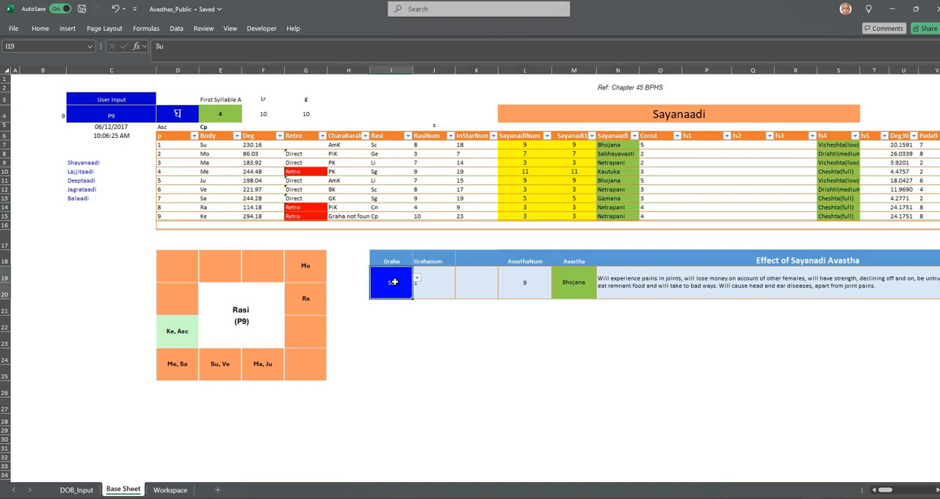
{"action": "left_click", "coordinate": [416, 280]}
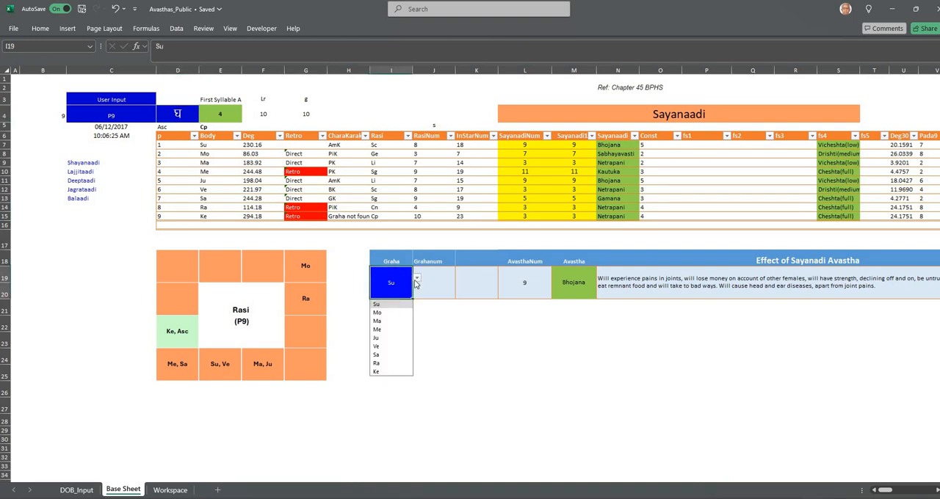
{"action": "left_click", "coordinate": [387, 330]}
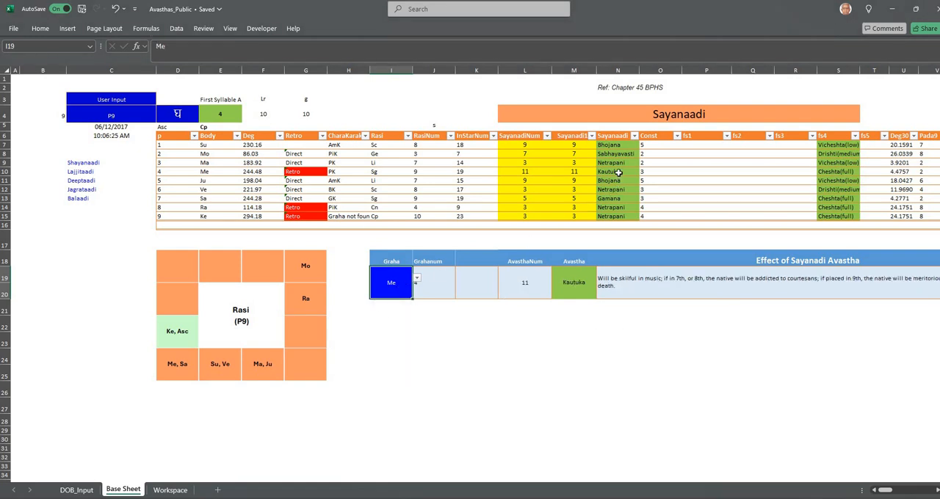
{"action": "left_click", "coordinate": [574, 282]}
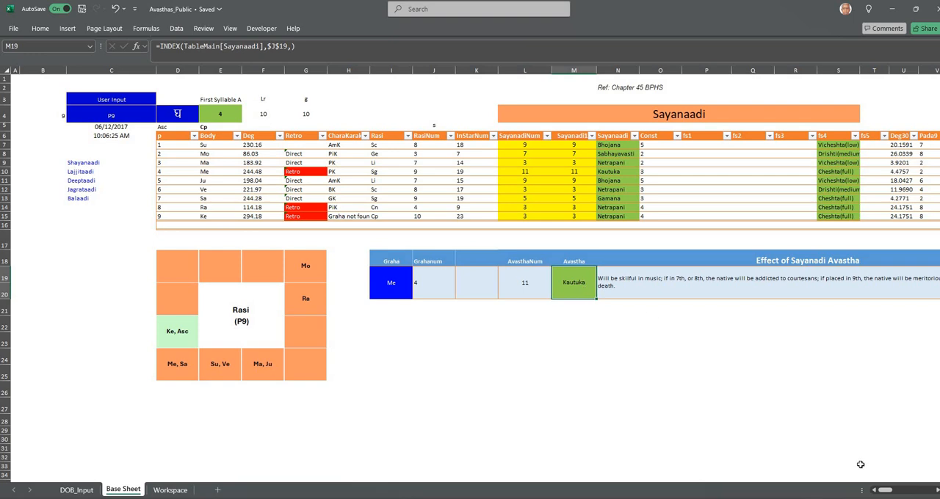
Inspect the Su row's Baaladi Avastha formula and bring up the BalaadiAvastha function in the Visual Basic code
{"action": "left_click", "coordinate": [899, 492]}
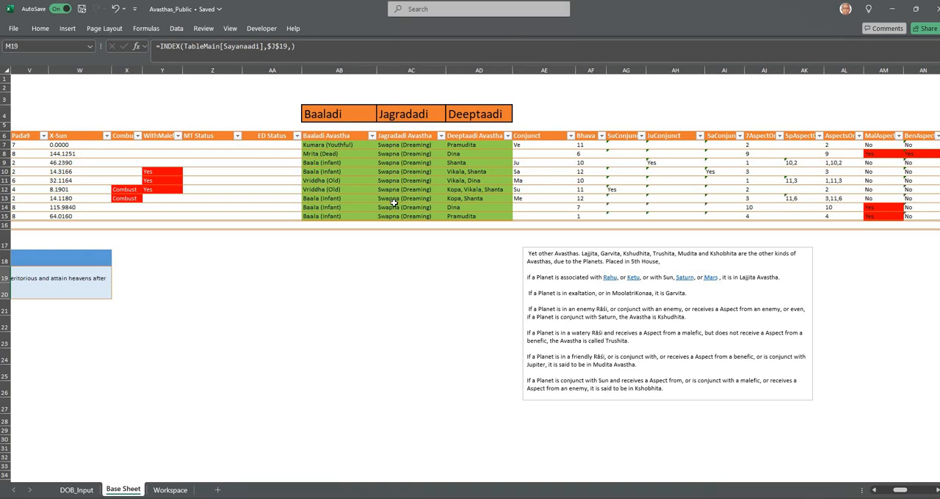
{"action": "left_click", "coordinate": [349, 146]}
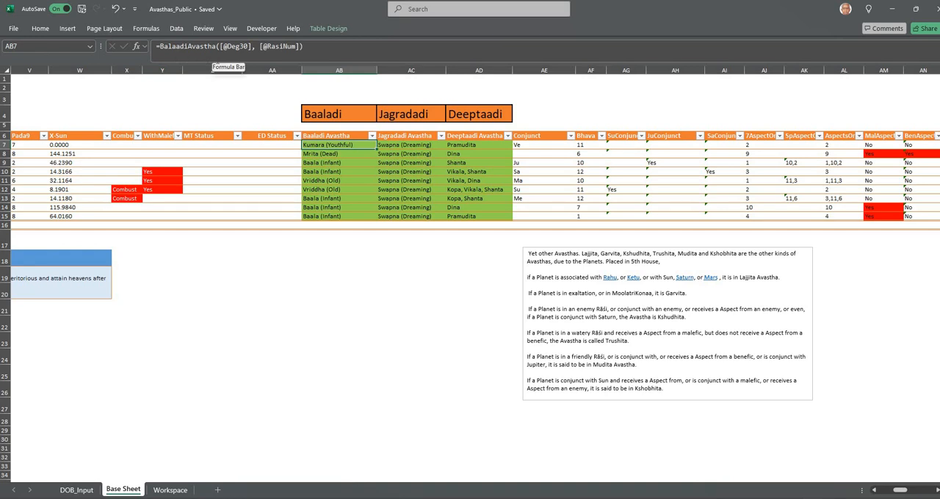
{"action": "left_click", "coordinate": [259, 28]}
{"action": "left_click", "coordinate": [17, 58]}
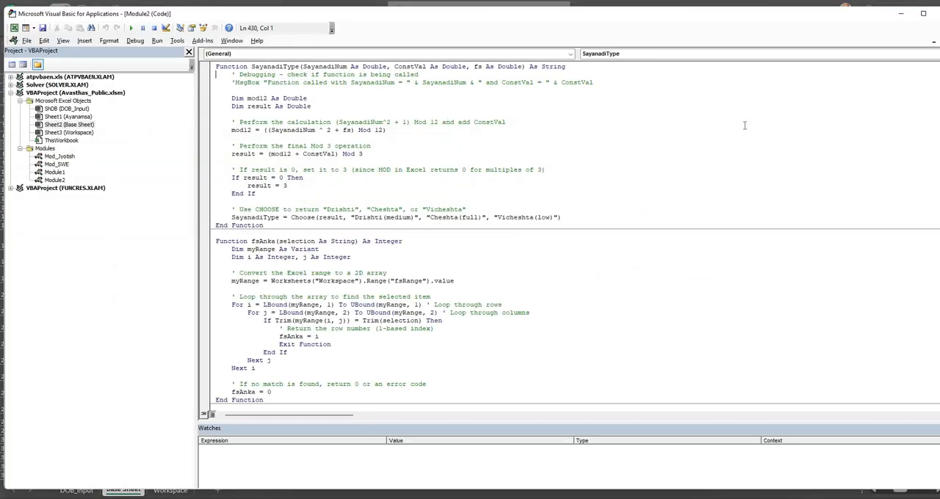
{"action": "left_click", "coordinate": [937, 54]}
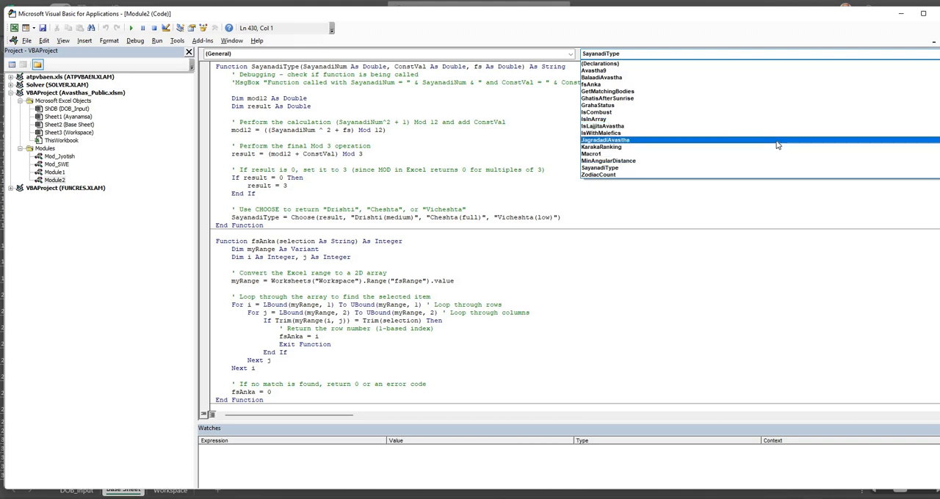
{"action": "left_click", "coordinate": [740, 78]}
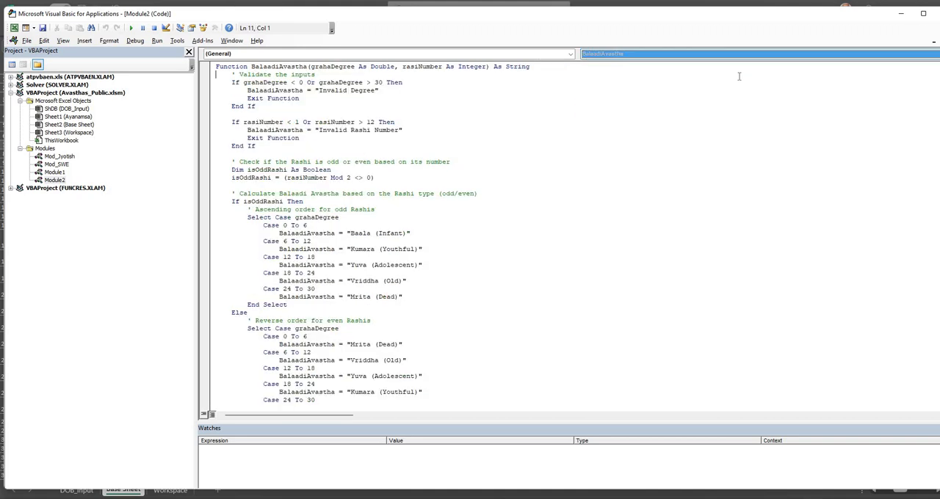
Read the BalaadiAvastha function's degree cases for odd and even Rashis and return to the worksheet
{"action": "scroll", "coordinate": [472, 199], "scroll_direction": "up", "scroll_amount": 1}
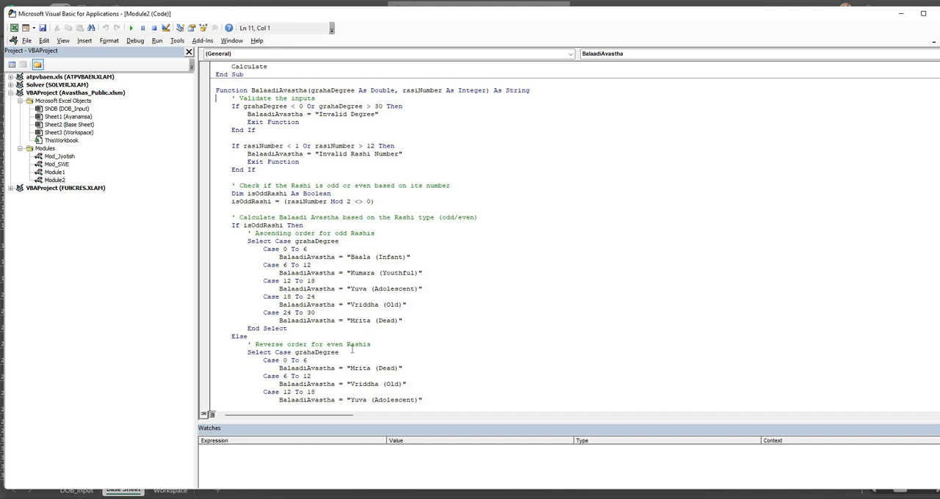
{"action": "scroll", "coordinate": [352, 349], "scroll_direction": "down", "scroll_amount": 1}
{"action": "scroll", "coordinate": [373, 365], "scroll_direction": "down", "scroll_amount": 2}
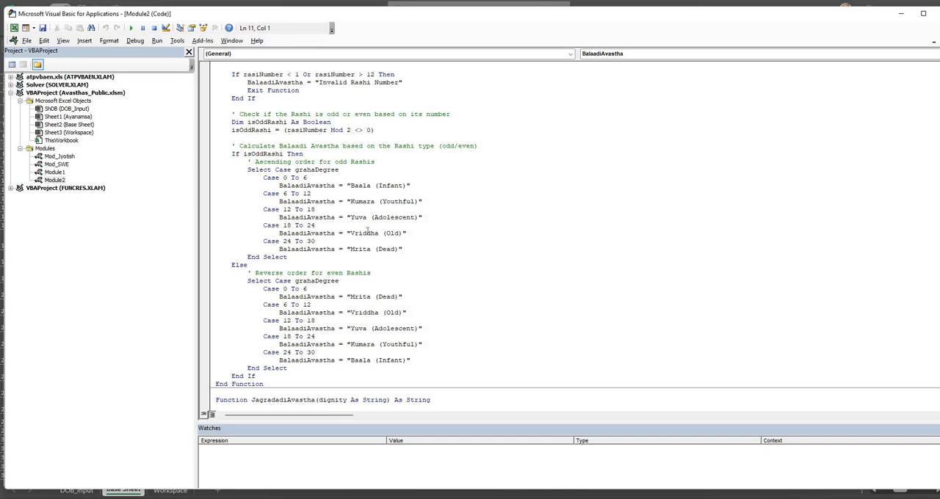
{"action": "left_click", "coordinate": [26, 41]}
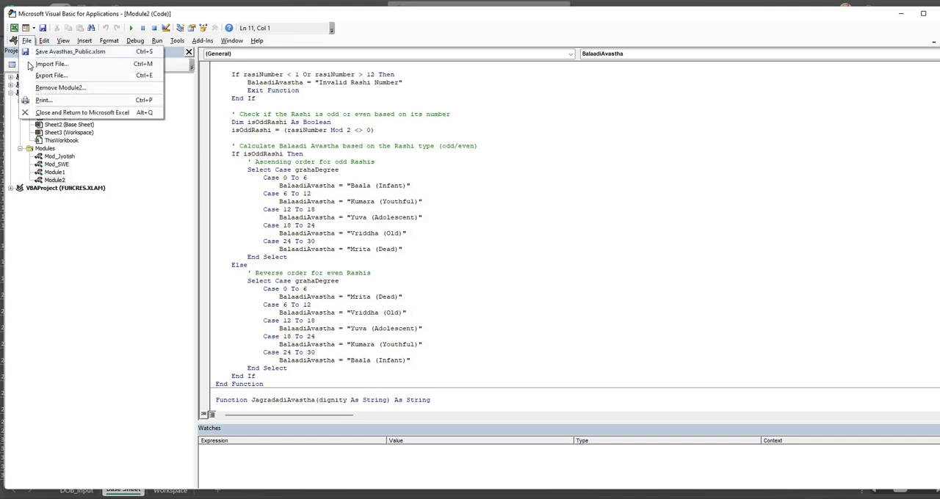
{"action": "left_click", "coordinate": [45, 112]}
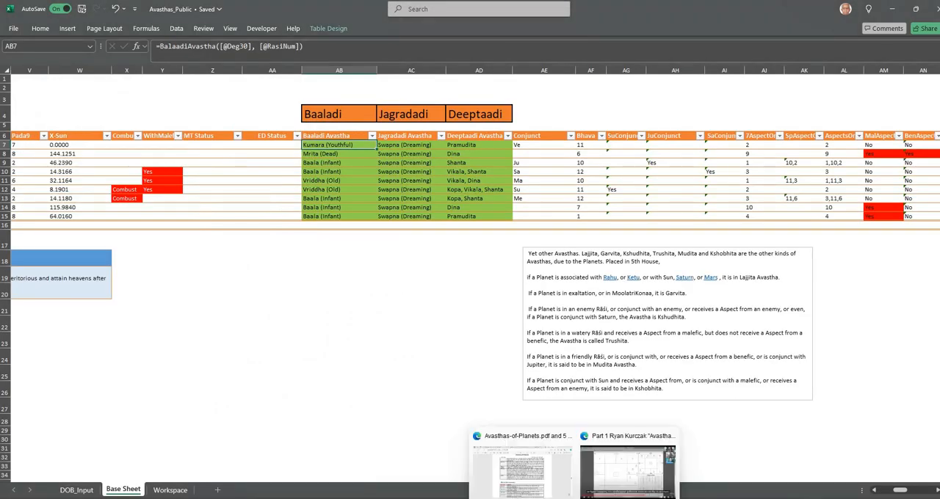
Switch to Jagannatha Hora and display the Basic Avasthas (age, alertness, mood) in place of the Sayanadi Avasthas
{"action": "left_click", "coordinate": [618, 498]}
{"action": "left_click", "coordinate": [622, 481]}
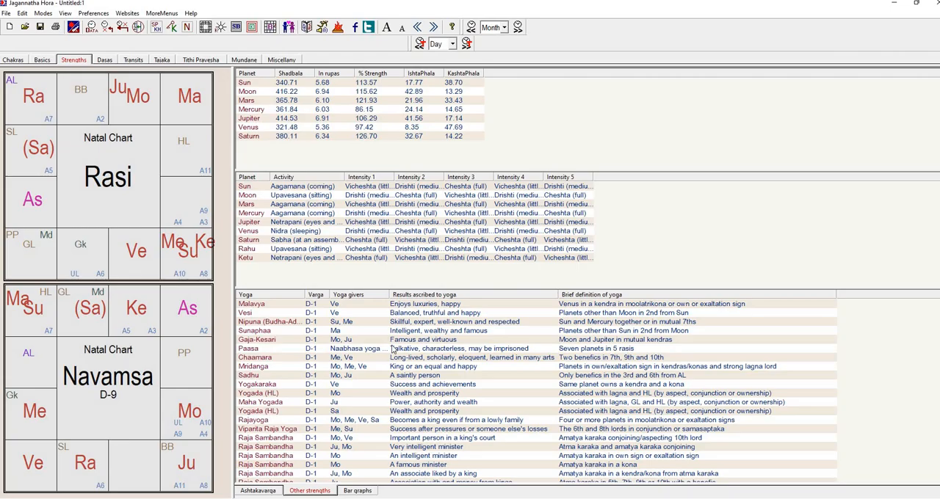
{"action": "right_click", "coordinate": [702, 247]}
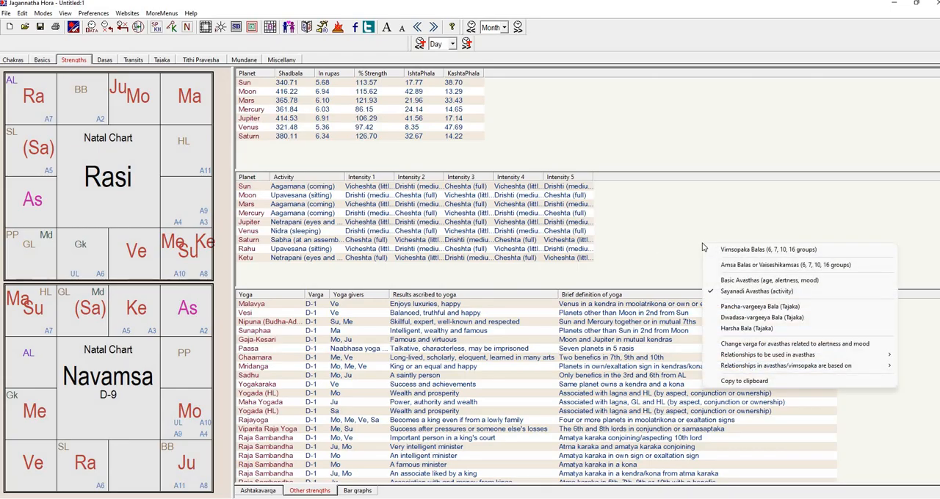
{"action": "left_click", "coordinate": [724, 280]}
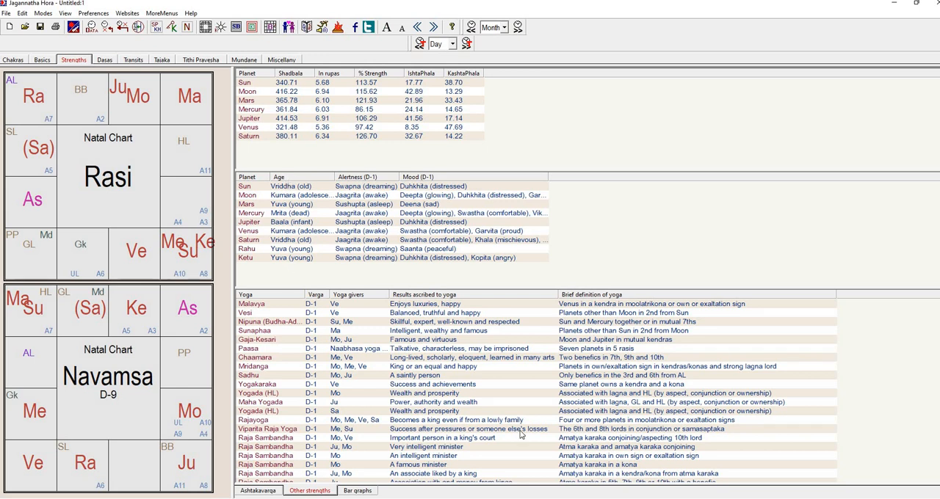
Switch back to the Avasthas_Public workbook in Excel and inspect the Su row's Jagradadi Avastha formula
{"action": "mouse_move", "coordinate": [522, 498]}
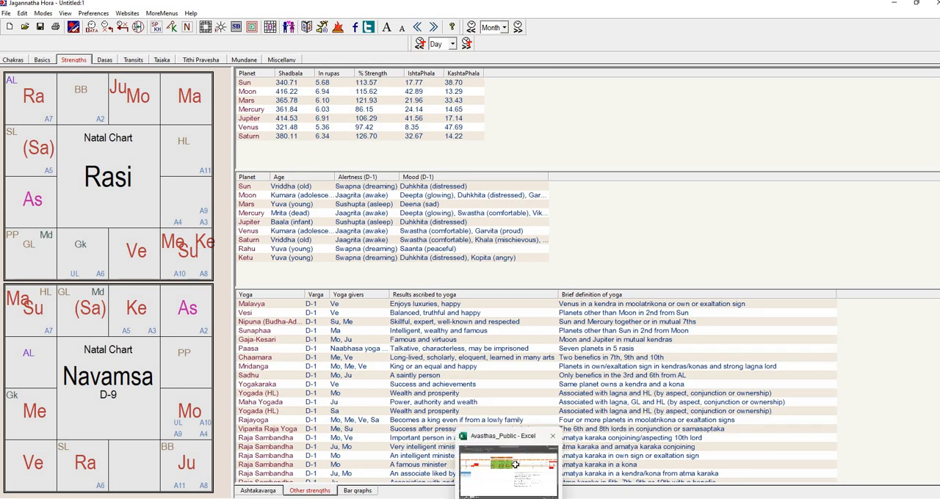
{"action": "left_click", "coordinate": [516, 467]}
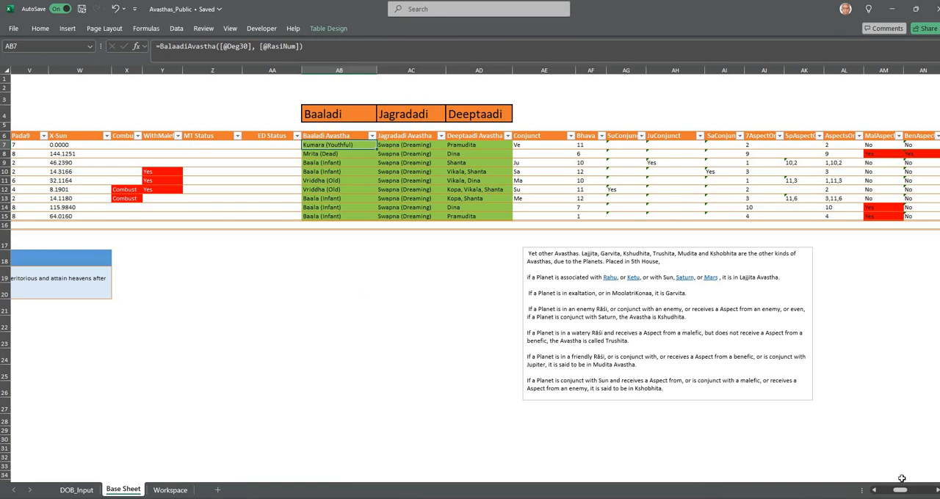
{"action": "left_click_drag", "start_coordinate": [912, 493], "coordinate": [915, 494]}
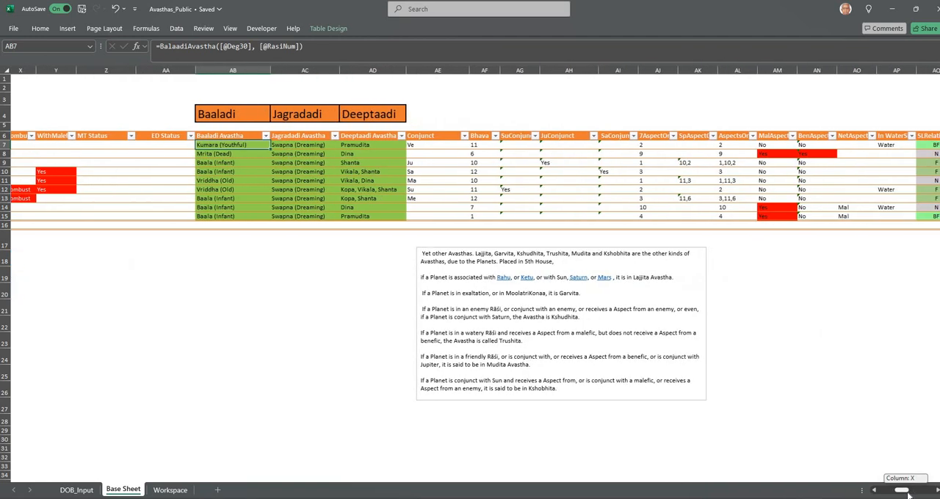
{"action": "left_click", "coordinate": [317, 145]}
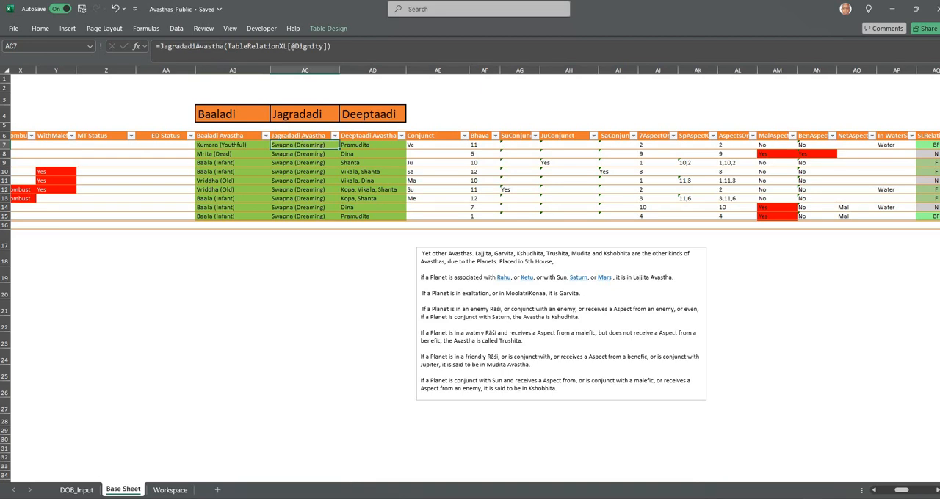
Read the JagradadiAvastha function's dignity cases in the Visual Basic code and return to the worksheet
{"action": "left_click", "coordinate": [271, 27]}
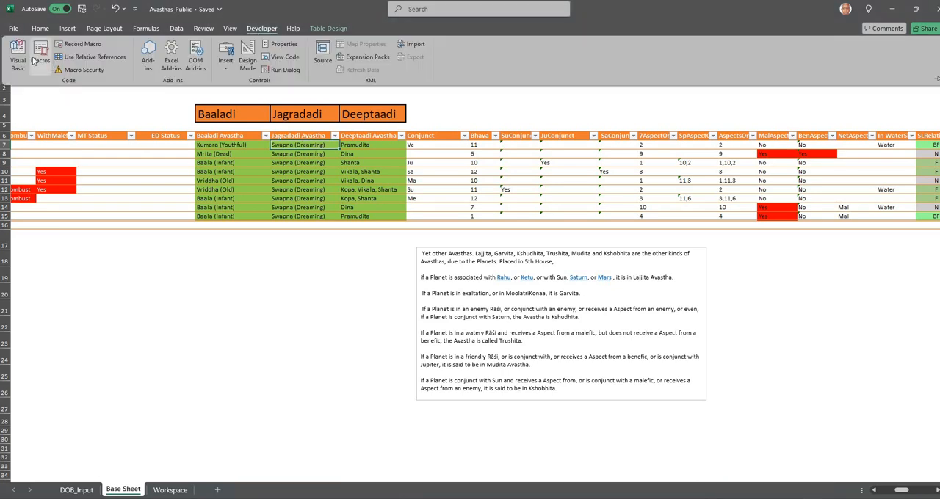
{"action": "left_click", "coordinate": [18, 59]}
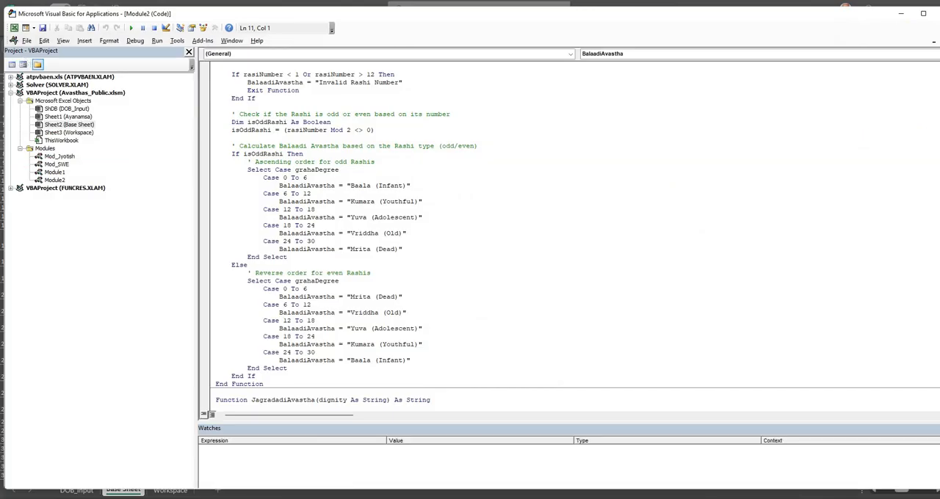
{"action": "left_click", "coordinate": [929, 54]}
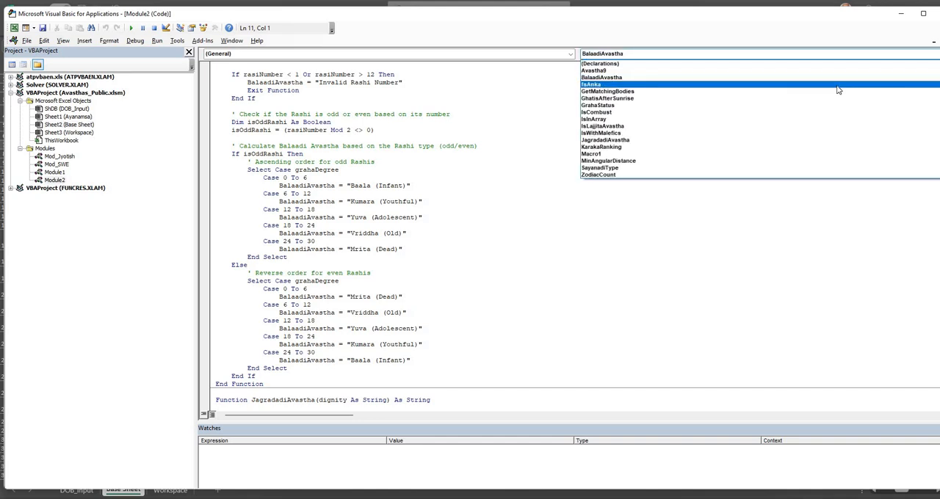
{"action": "left_click", "coordinate": [778, 139]}
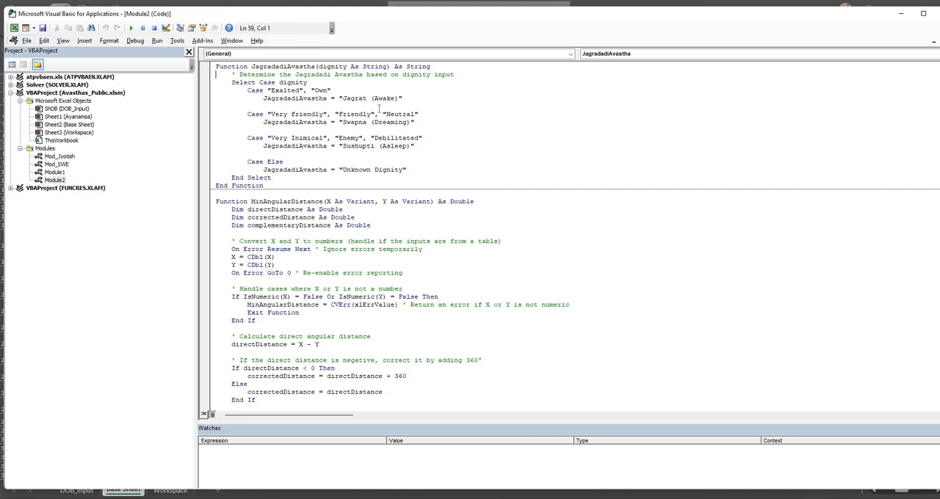
{"action": "left_click", "coordinate": [28, 41]}
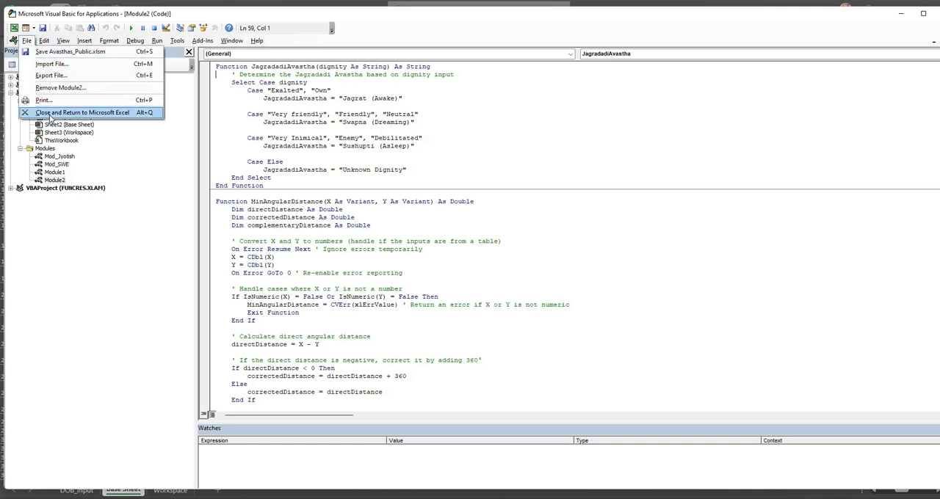
{"action": "left_click", "coordinate": [50, 115]}
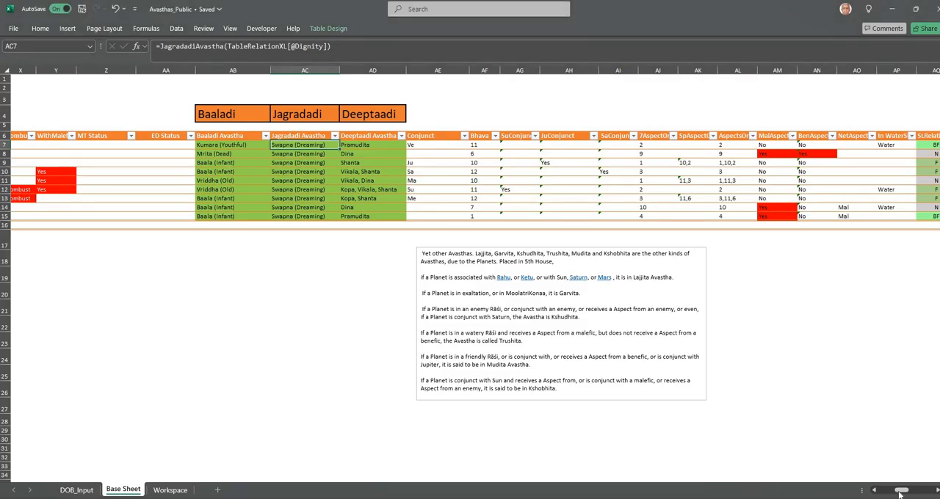
Examine the Planet Relationship to its Sign Lord table and its relationship legend, and return to the Avastha columns
{"action": "left_click_drag", "start_coordinate": [901, 490], "coordinate": [917, 493]}
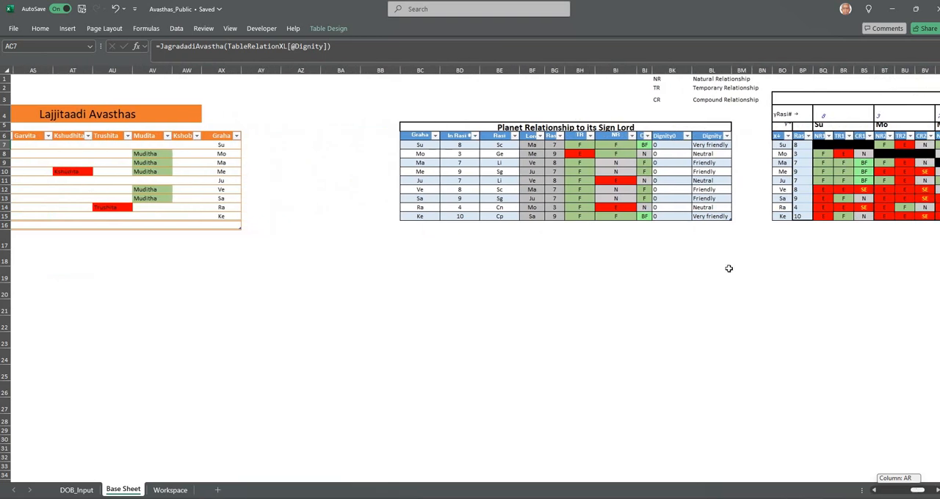
{"action": "left_click", "coordinate": [704, 86]}
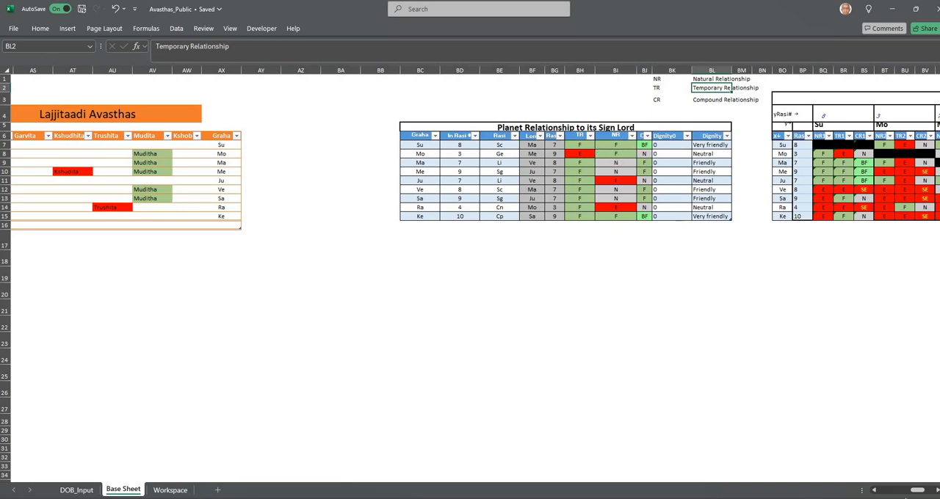
{"action": "left_click_drag", "start_coordinate": [917, 491], "coordinate": [900, 496]}
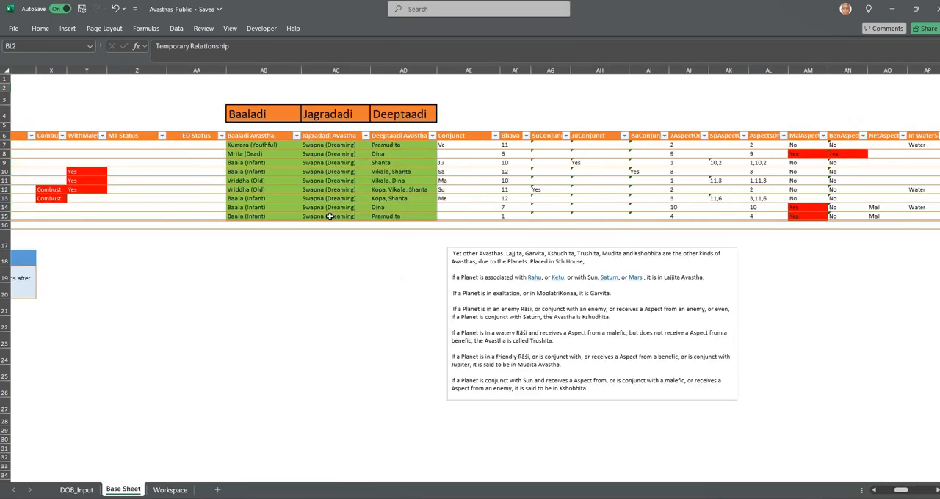
Inspect the Su row's Deeptaadi Avastha formula and bring up the Avastha9 function in the Visual Basic code
{"action": "left_click", "coordinate": [393, 146]}
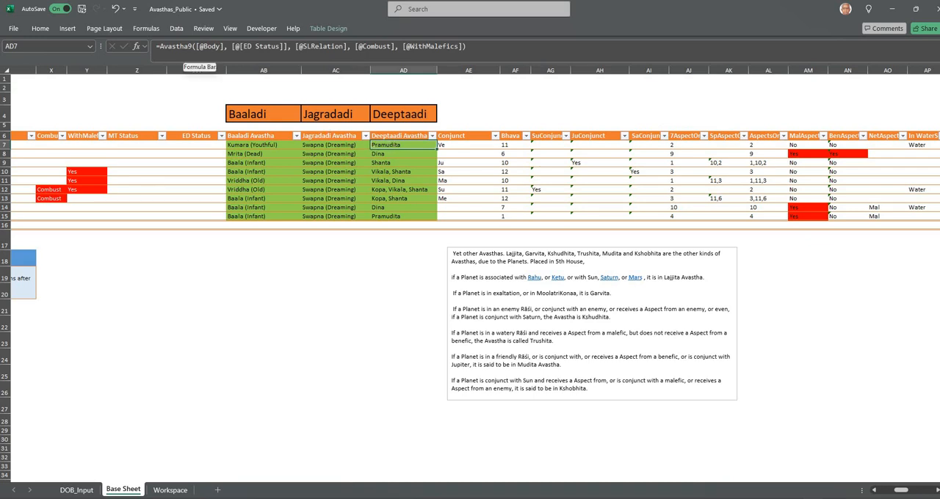
{"action": "left_click", "coordinate": [261, 28]}
{"action": "left_click", "coordinate": [16, 58]}
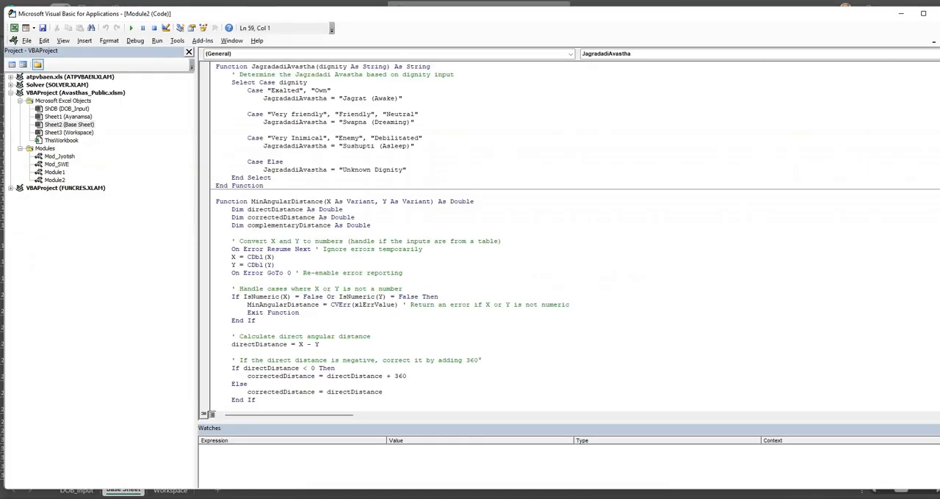
{"action": "left_click", "coordinate": [926, 54]}
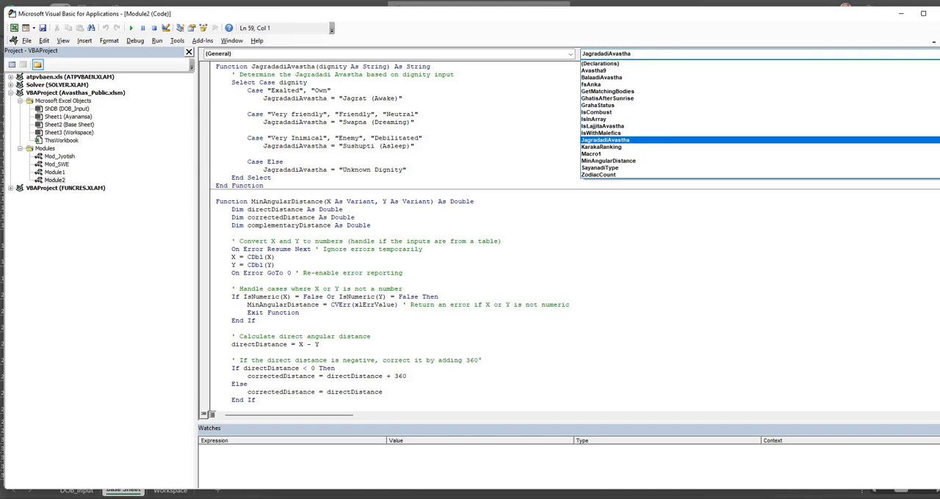
{"action": "left_click", "coordinate": [912, 72]}
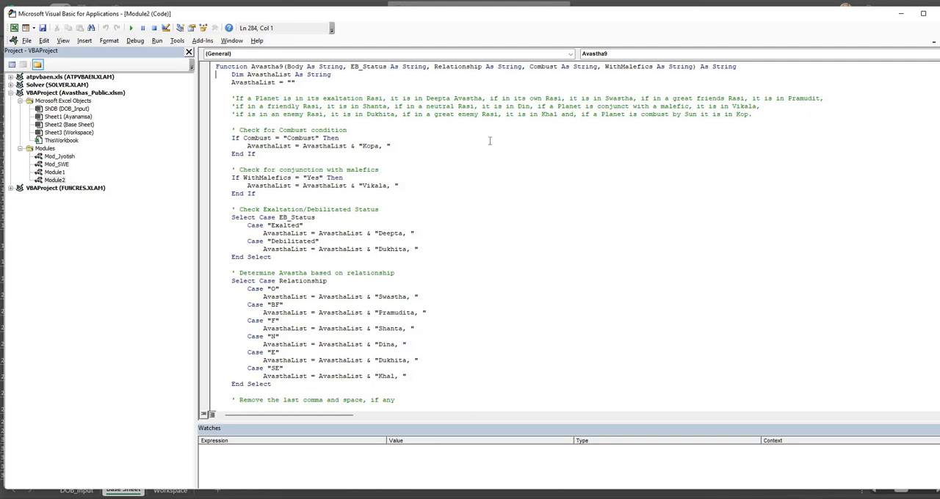
Read the Avastha9 function's combustion, malefic, exaltation and relationship conditions and return to the worksheet
{"action": "scroll", "coordinate": [382, 277], "scroll_direction": "down", "scroll_amount": 5}
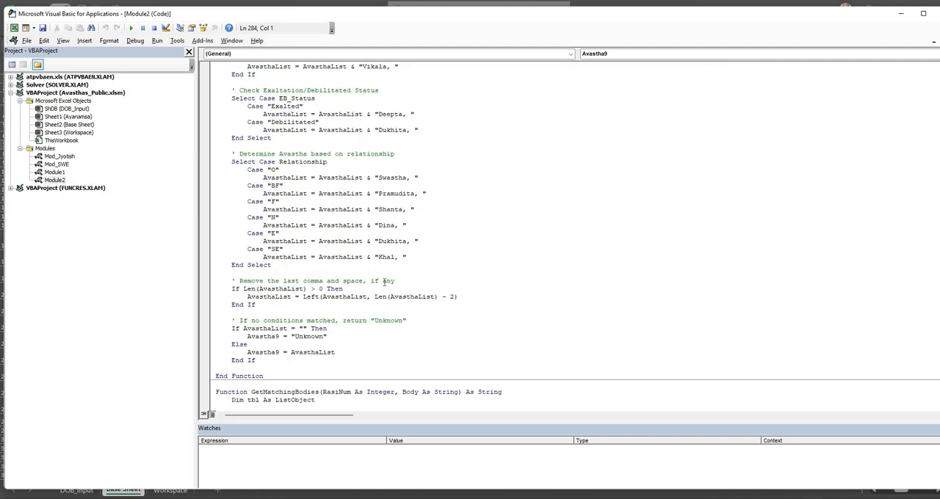
{"action": "scroll", "coordinate": [383, 281], "scroll_direction": "up", "scroll_amount": 4}
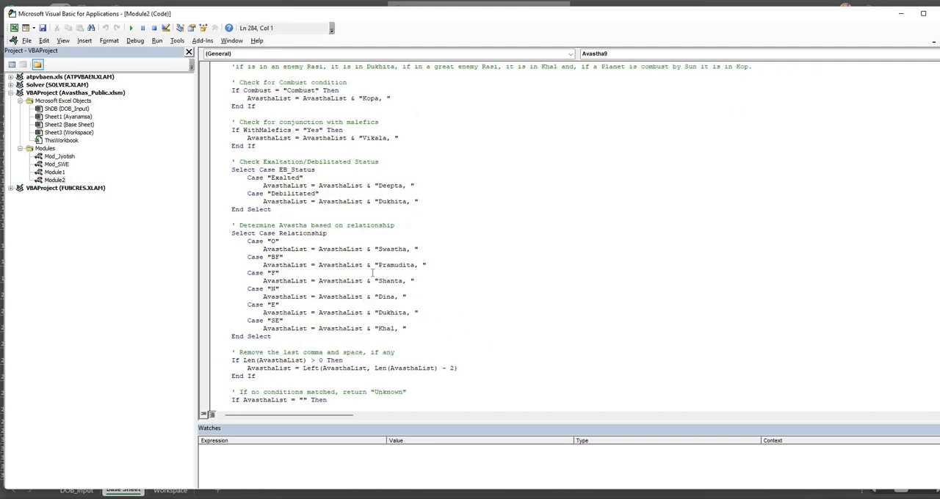
{"action": "left_click", "coordinate": [26, 42]}
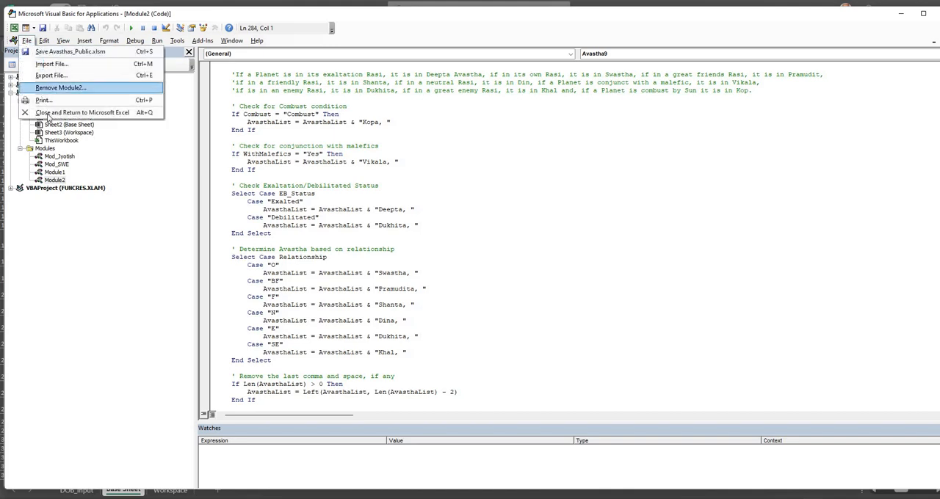
{"action": "left_click", "coordinate": [47, 117]}
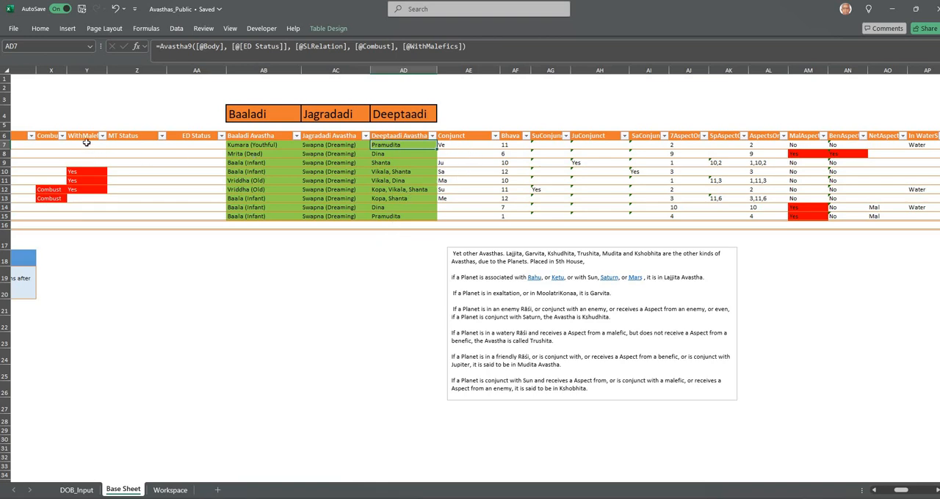
Check the MT Status, ED Status and Combust columns and inspect the Su row's Combust formula
{"action": "left_click", "coordinate": [131, 137]}
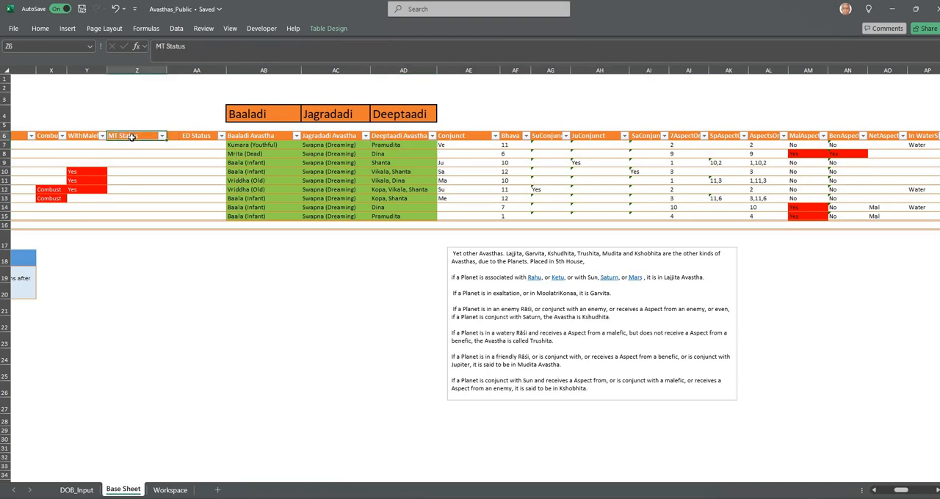
{"action": "left_click", "coordinate": [198, 137]}
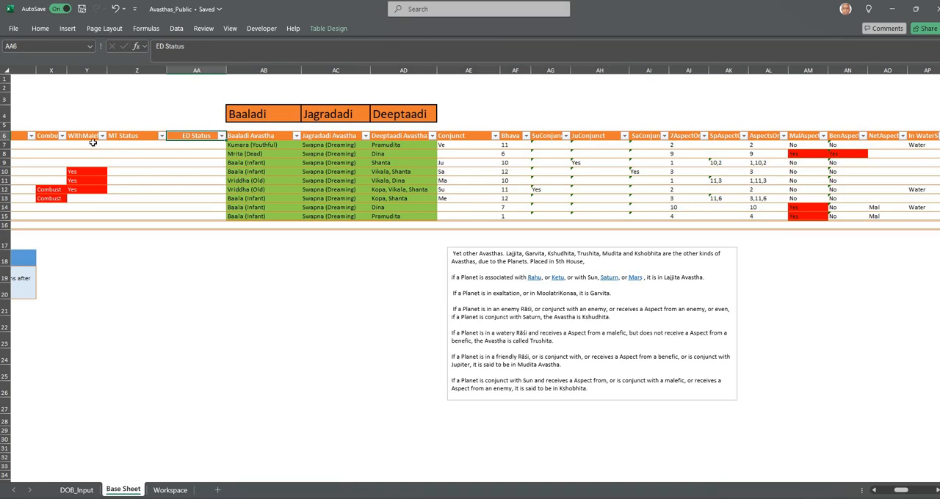
{"action": "left_click", "coordinate": [53, 136]}
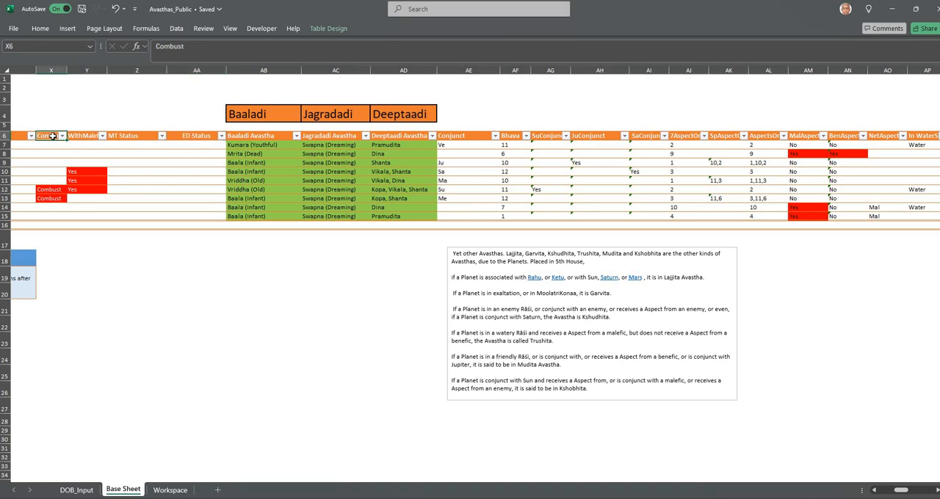
{"action": "left_click", "coordinate": [50, 145]}
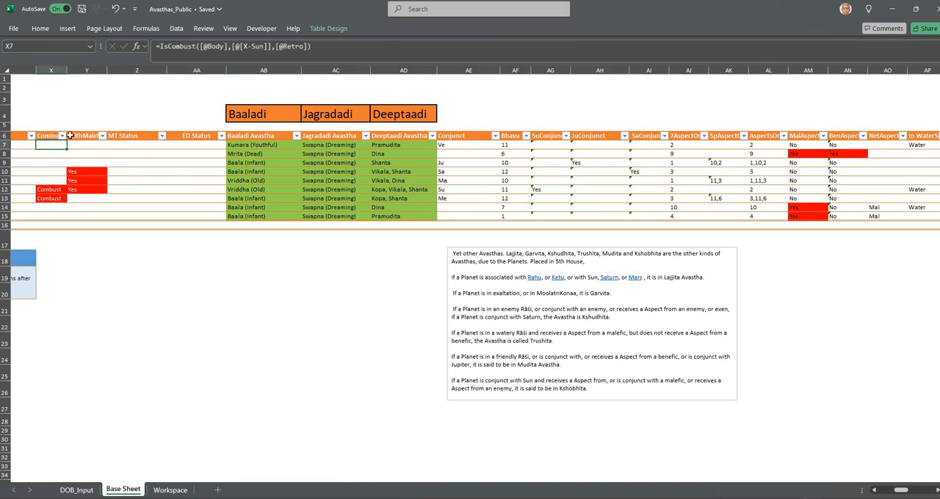
Read the IsCombust function's combustion ranges for each Graha in the Visual Basic code and return to the worksheet
{"action": "left_click", "coordinate": [272, 31]}
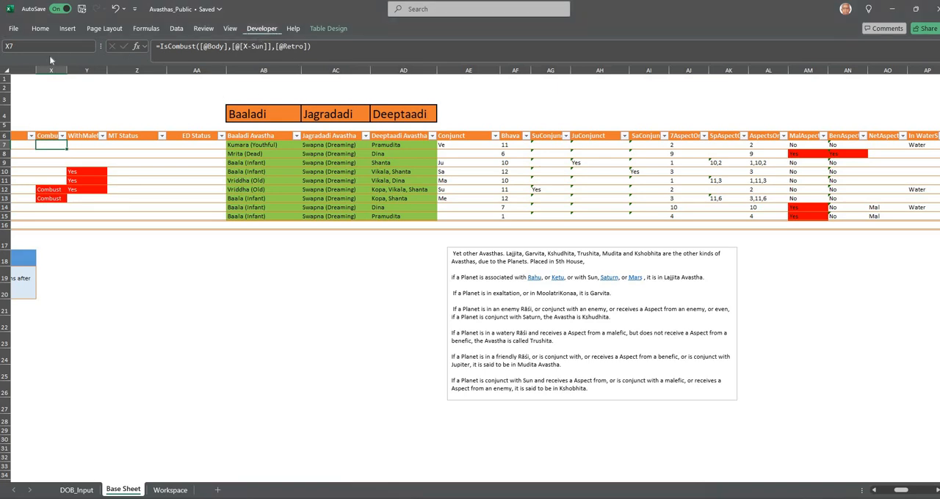
{"action": "left_click", "coordinate": [16, 52]}
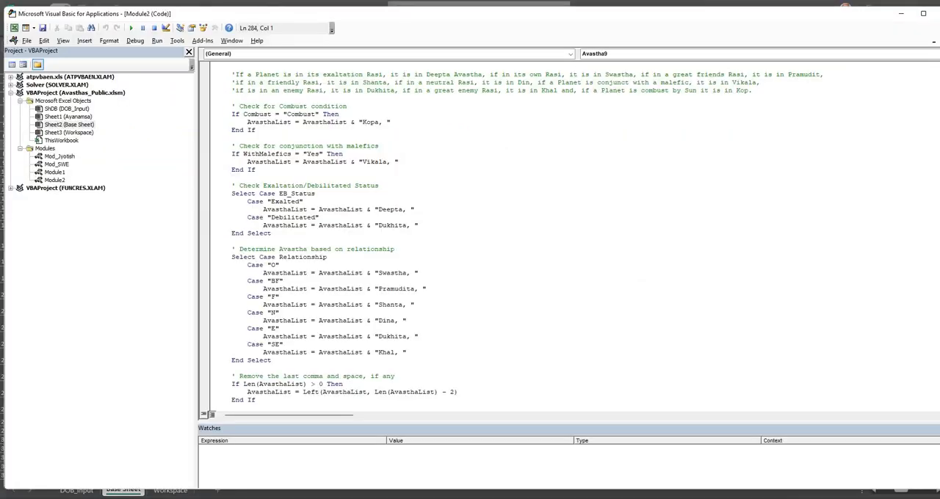
{"action": "left_click", "coordinate": [927, 54]}
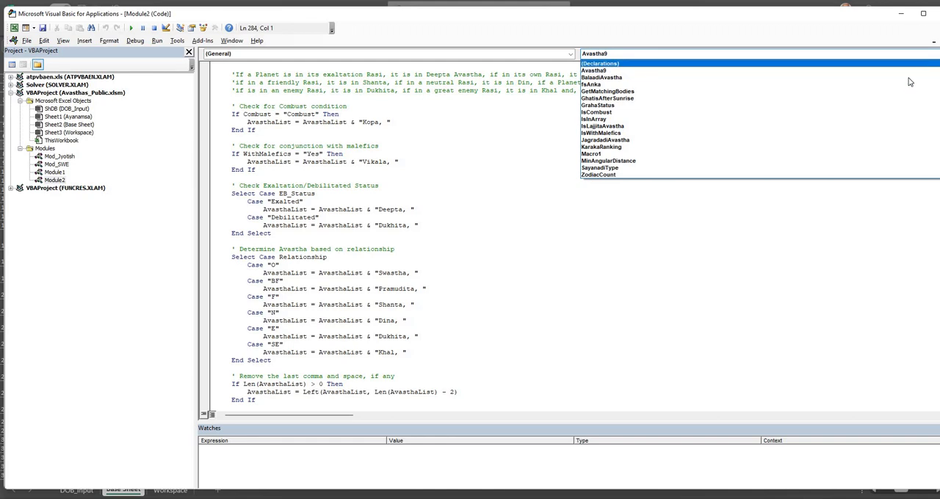
{"action": "left_click", "coordinate": [873, 111]}
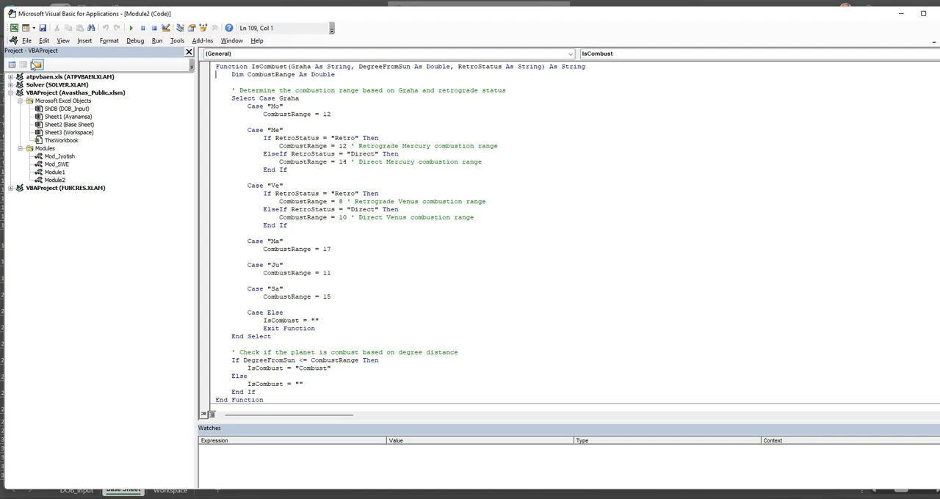
{"action": "left_click", "coordinate": [27, 40]}
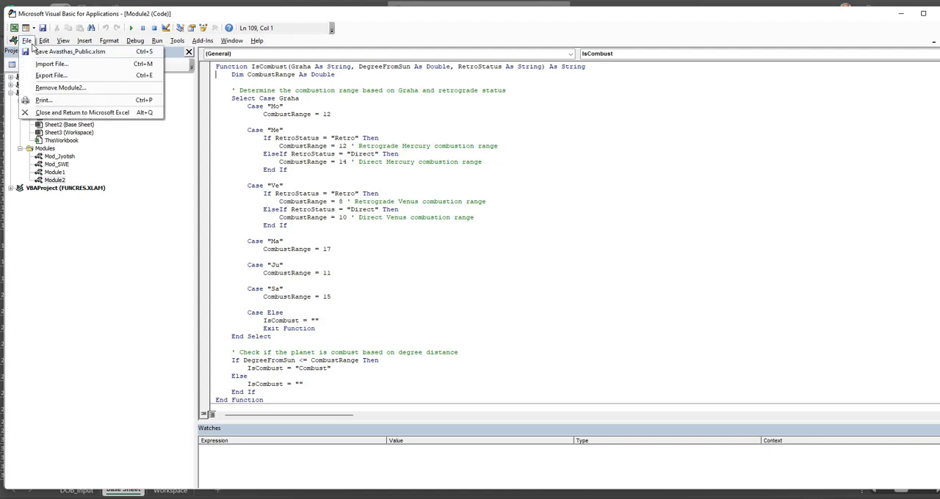
{"action": "left_click", "coordinate": [53, 113]}
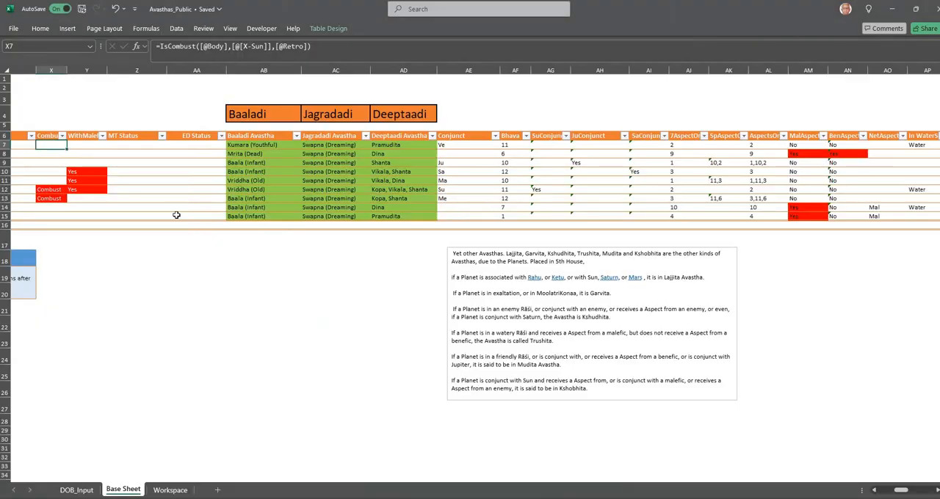
Review the Base Sheet from the Sayanaadi section to the Lajjitaadi Avasthas and examine the note with the Lajjitaadi rules
{"action": "left_click_drag", "start_coordinate": [903, 490], "coordinate": [886, 491]}
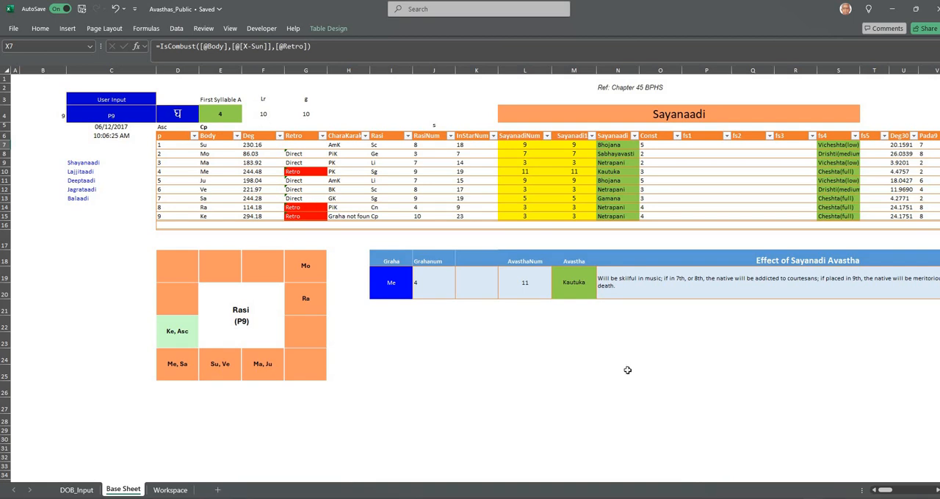
{"action": "left_click_drag", "start_coordinate": [883, 493], "coordinate": [896, 492]}
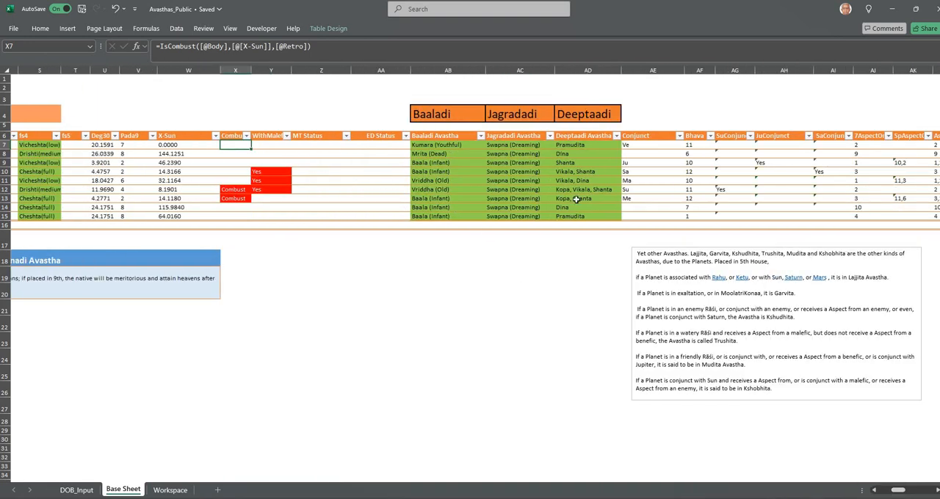
{"action": "left_click_drag", "start_coordinate": [896, 493], "coordinate": [907, 495]}
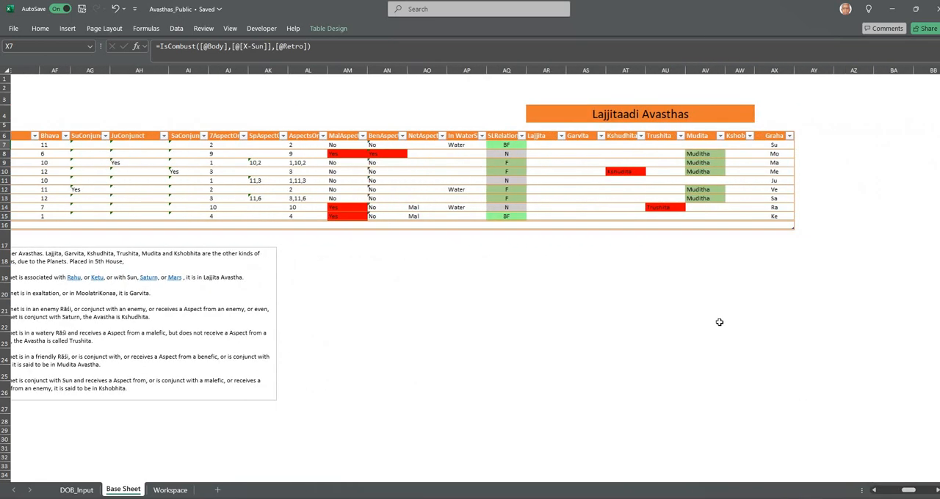
{"action": "left_click", "coordinate": [874, 491]}
{"action": "left_click", "coordinate": [874, 491]}
{"action": "left_click", "coordinate": [875, 491]}
{"action": "left_click", "coordinate": [875, 491]}
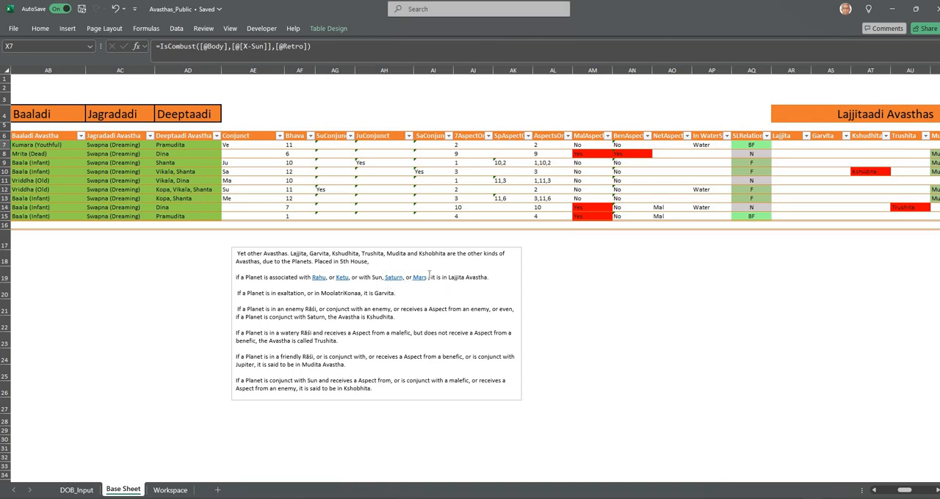
Review the Lajjitaadi rules note alongside the AspectsOn and SLRelation helper columns
{"action": "left_click", "coordinate": [321, 261]}
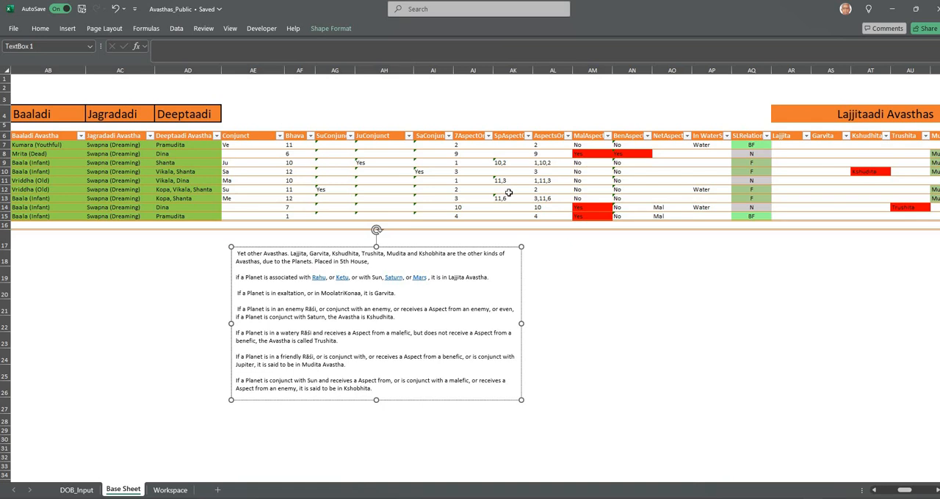
{"action": "left_click", "coordinate": [543, 137]}
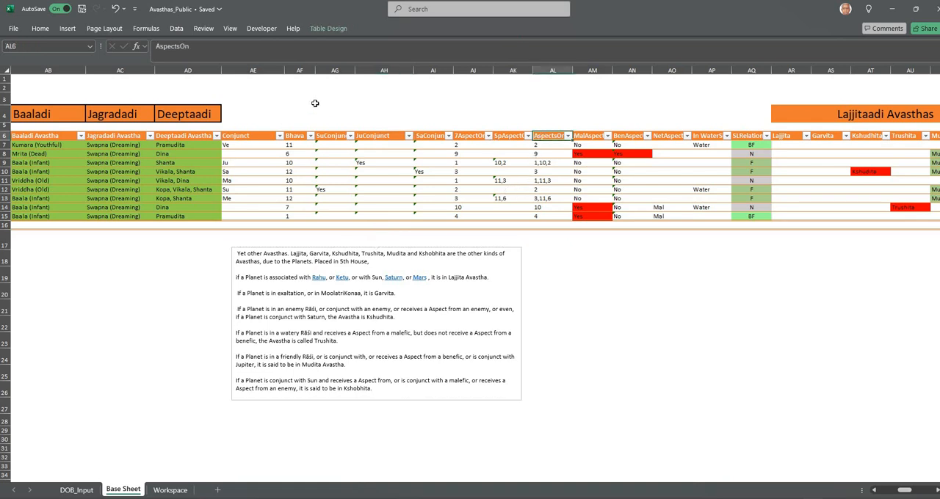
{"action": "left_click", "coordinate": [669, 276]}
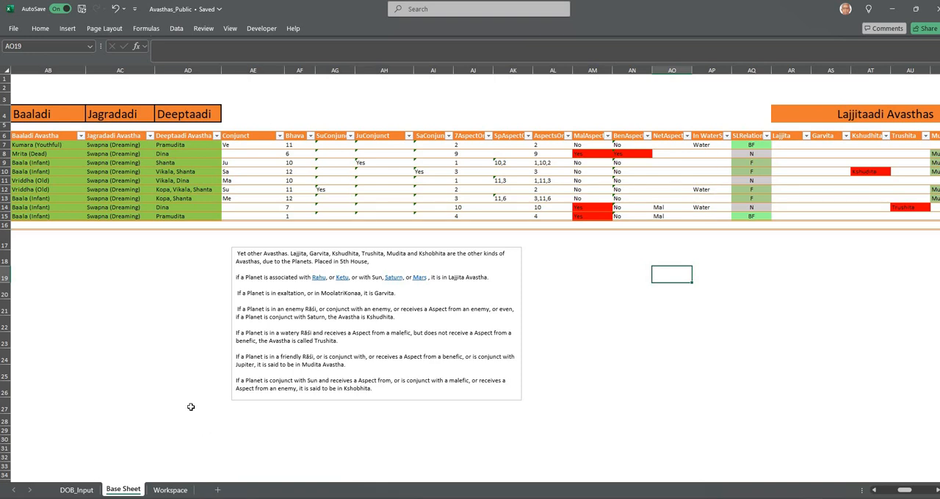
{"action": "left_click", "coordinate": [751, 136]}
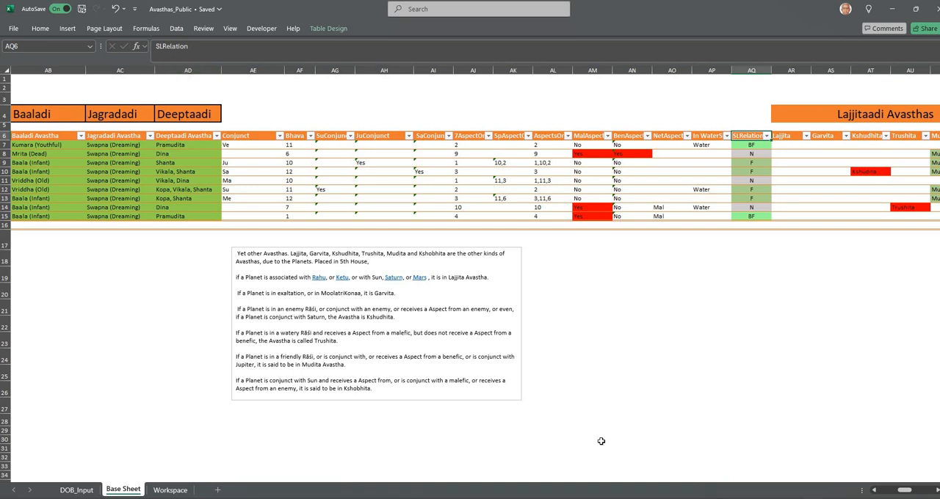
Inspect the Lajjita formula in the Su row and compare it with the Lajjitaadi rules note
{"action": "left_click", "coordinate": [937, 491]}
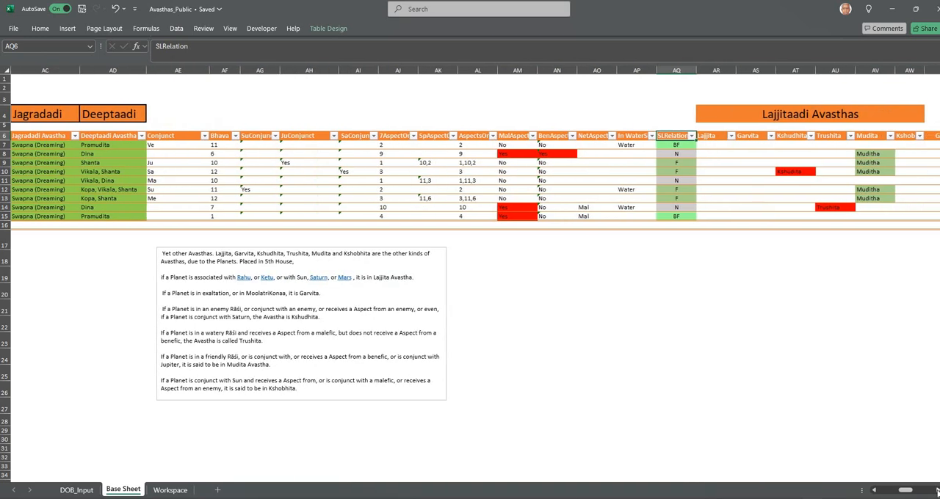
{"action": "left_click", "coordinate": [938, 491]}
{"action": "left_click", "coordinate": [938, 491]}
{"action": "left_click", "coordinate": [938, 491]}
{"action": "left_click", "coordinate": [525, 145]}
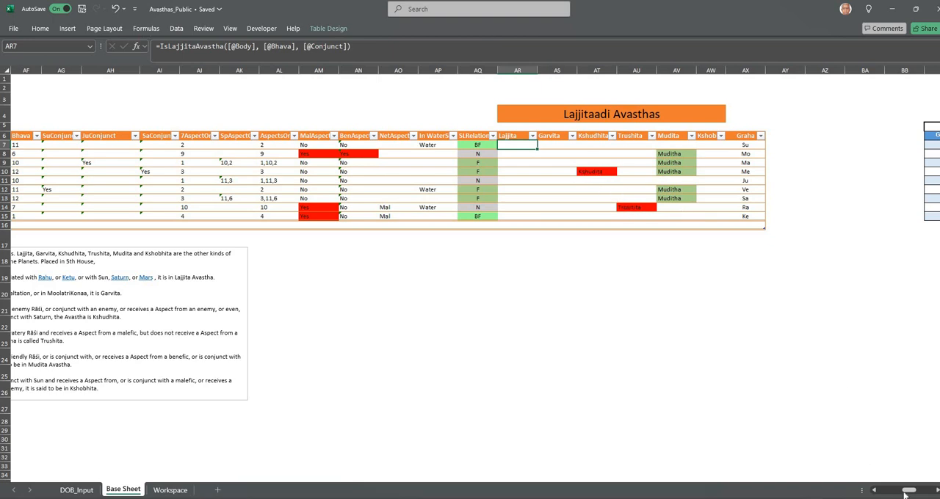
{"action": "left_click_drag", "start_coordinate": [903, 492], "coordinate": [903, 495]}
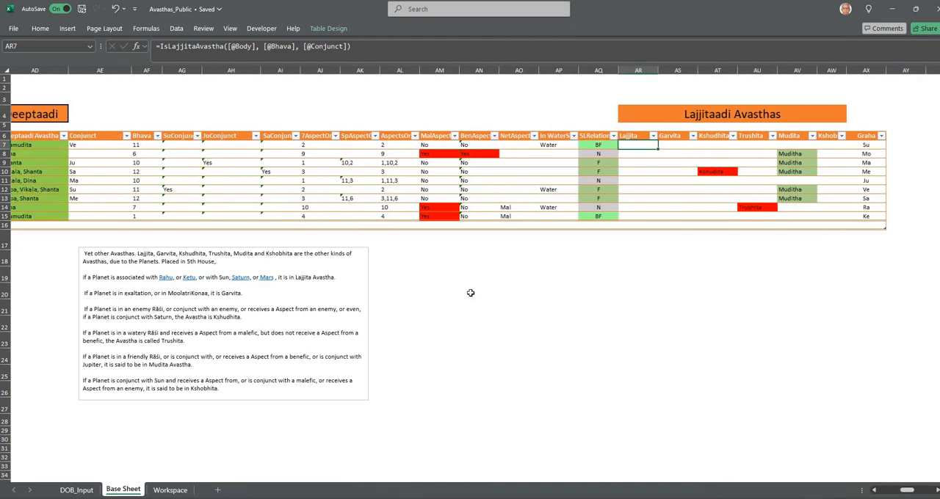